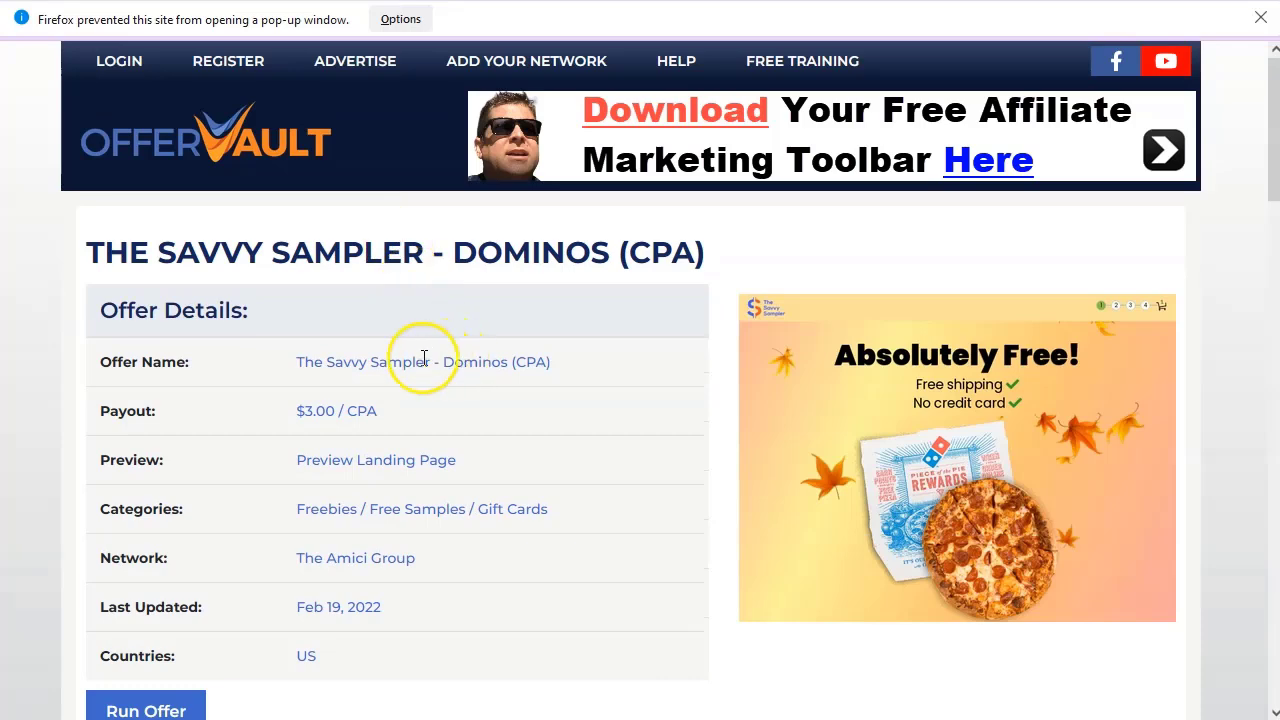
Step: Examine The Savvy Sampler - Dominos (CPA) offer details, its payout conditions, the network description and the list of similar offers
{"action": "scroll", "coordinate": [520, 400], "scroll_direction": "down", "scroll_amount": 2}
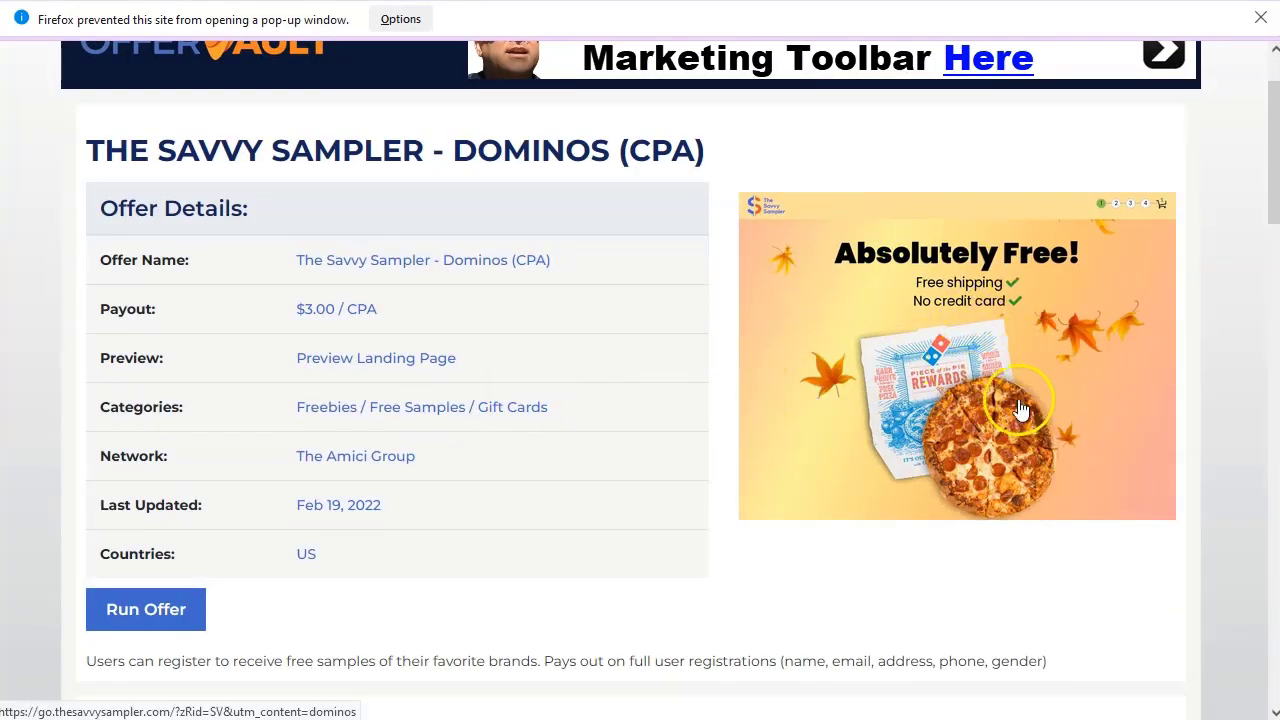
{"action": "scroll", "coordinate": [340, 465], "scroll_direction": "down", "scroll_amount": 2}
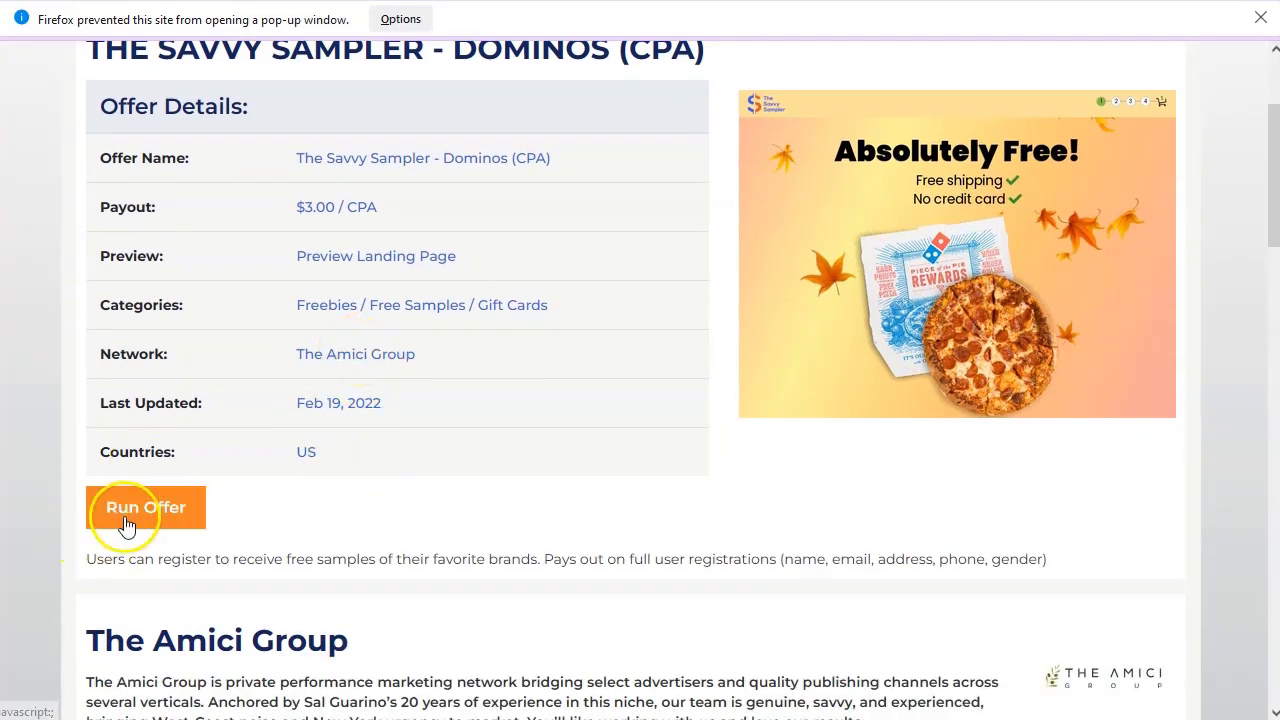
{"action": "scroll", "coordinate": [329, 491], "scroll_direction": "down", "scroll_amount": 5}
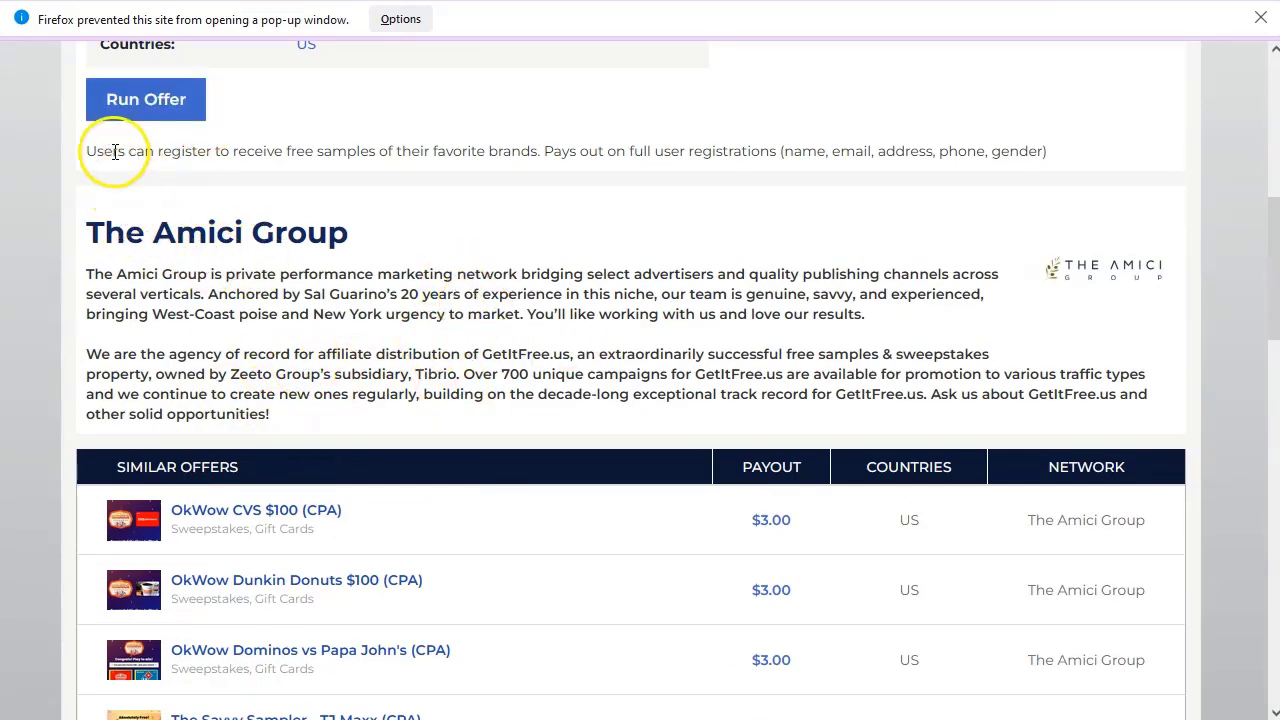
{"action": "left_click_drag", "start_coordinate": [89, 148], "coordinate": [278, 153]}
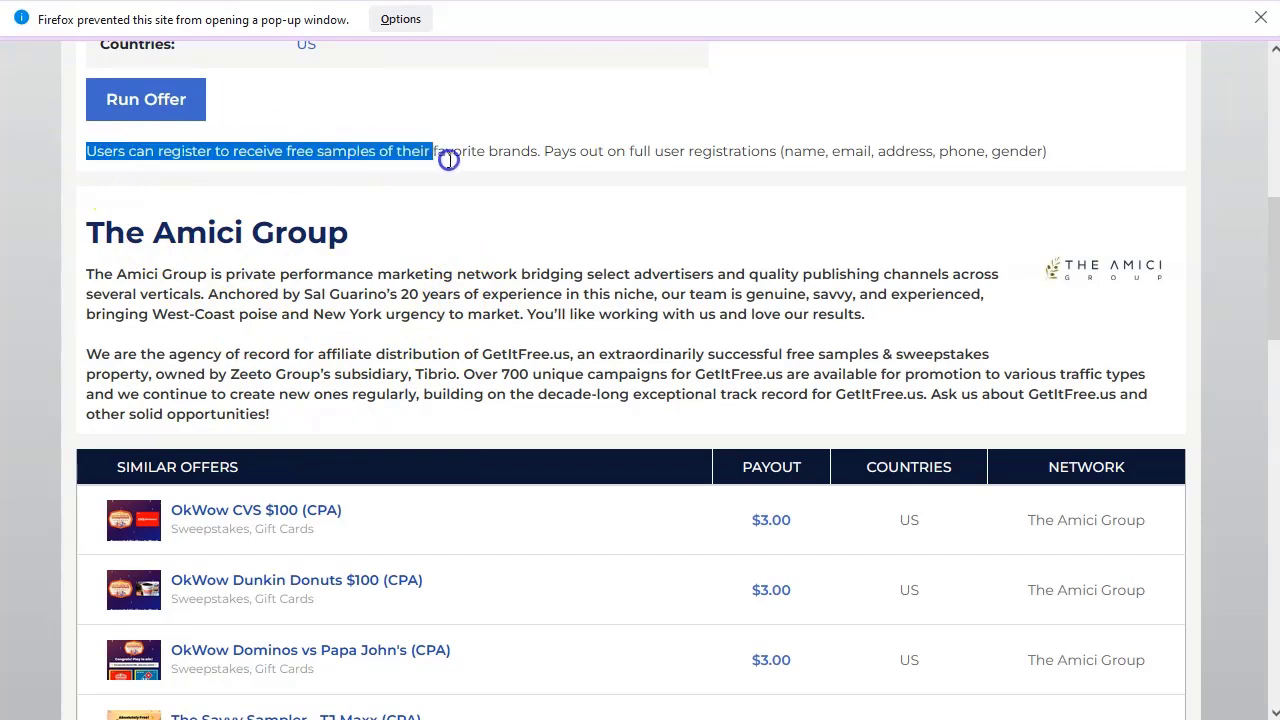
{"action": "left_click", "coordinate": [460, 274]}
{"action": "scroll", "coordinate": [429, 282], "scroll_direction": "down", "scroll_amount": 3}
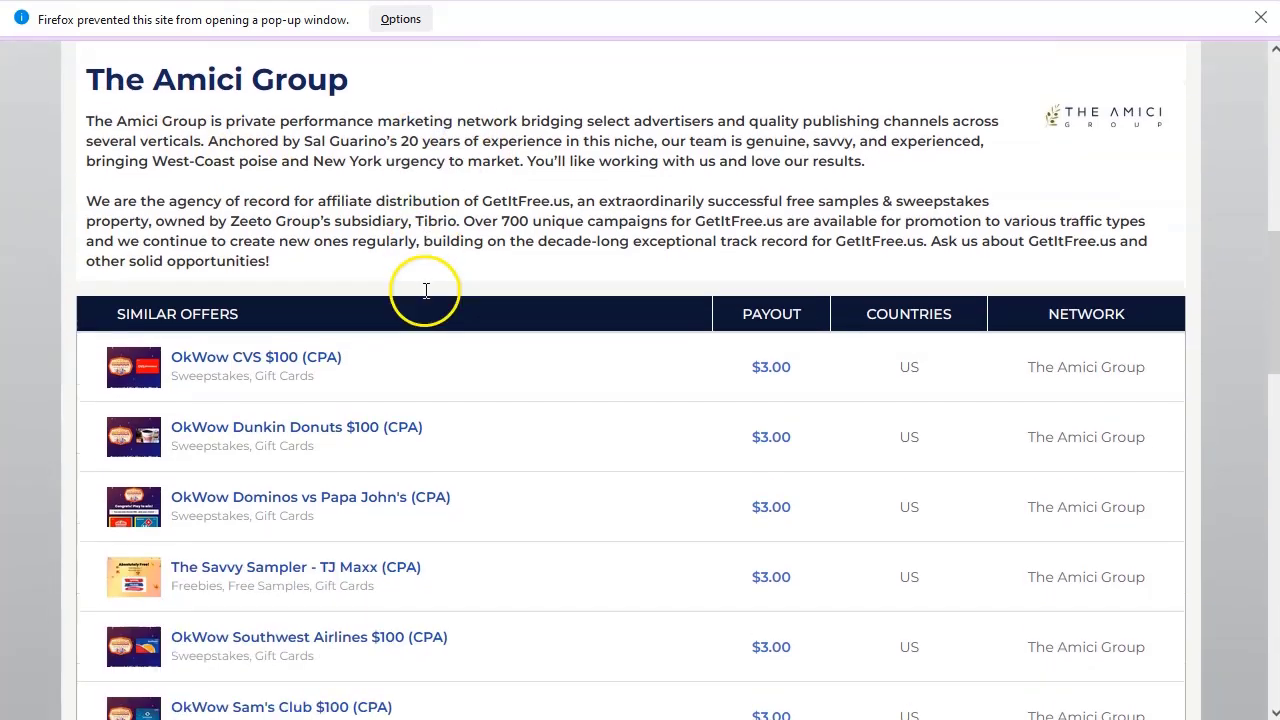
{"action": "scroll", "coordinate": [586, 420], "scroll_direction": "down", "scroll_amount": 3}
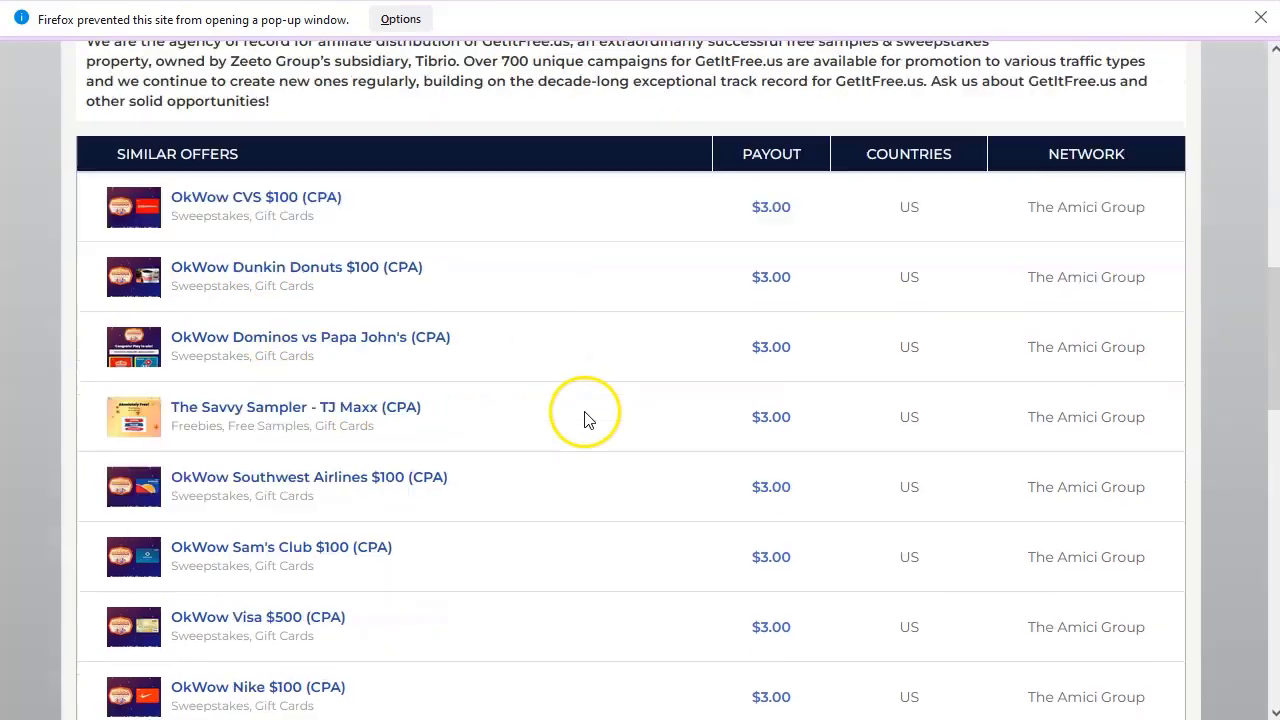
{"action": "scroll", "coordinate": [600, 460], "scroll_direction": "down", "scroll_amount": 3}
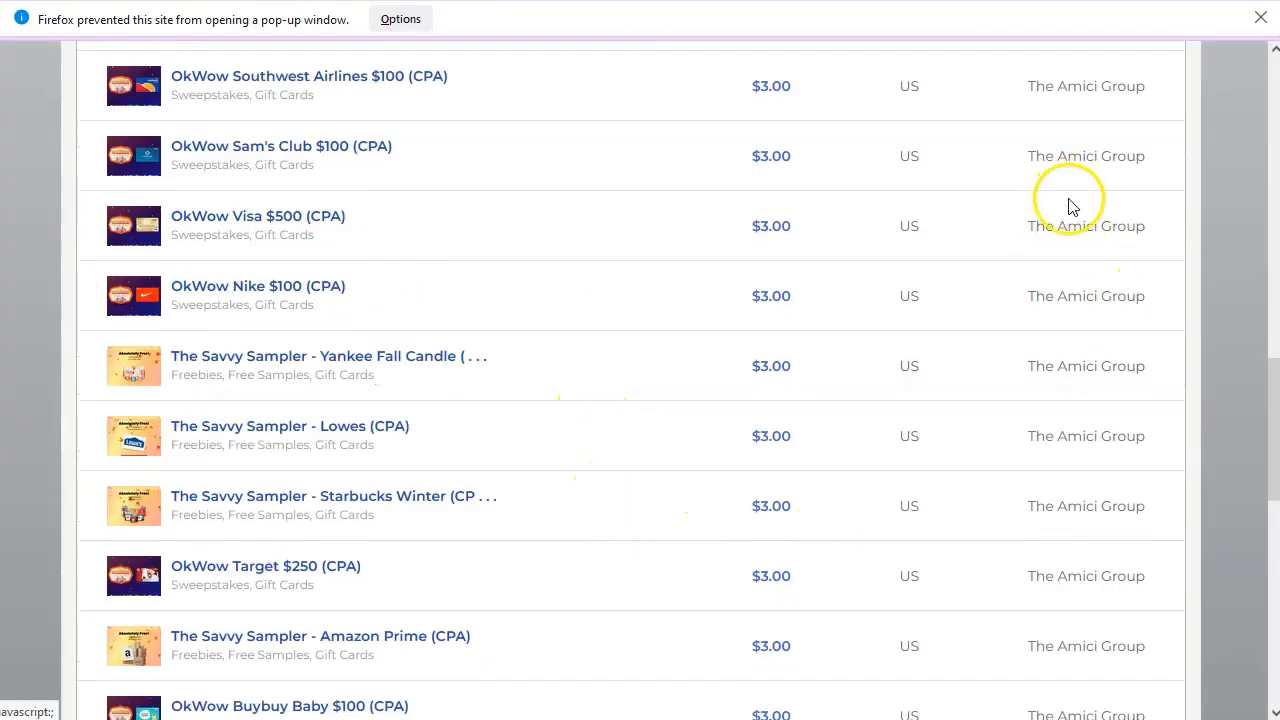
{"action": "scroll", "coordinate": [630, 450], "scroll_direction": "down", "scroll_amount": 3}
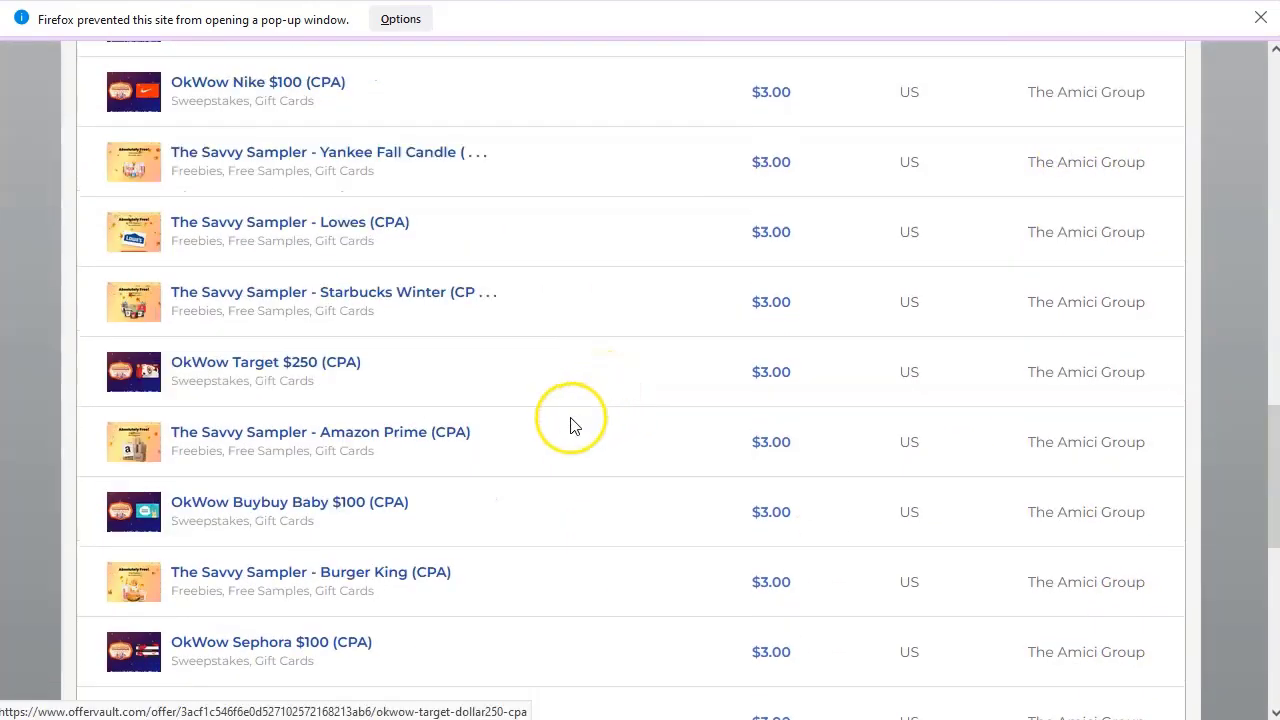
{"action": "scroll", "coordinate": [565, 428], "scroll_direction": "down", "scroll_amount": 3}
{"action": "scroll", "coordinate": [545, 440], "scroll_direction": "down", "scroll_amount": 3}
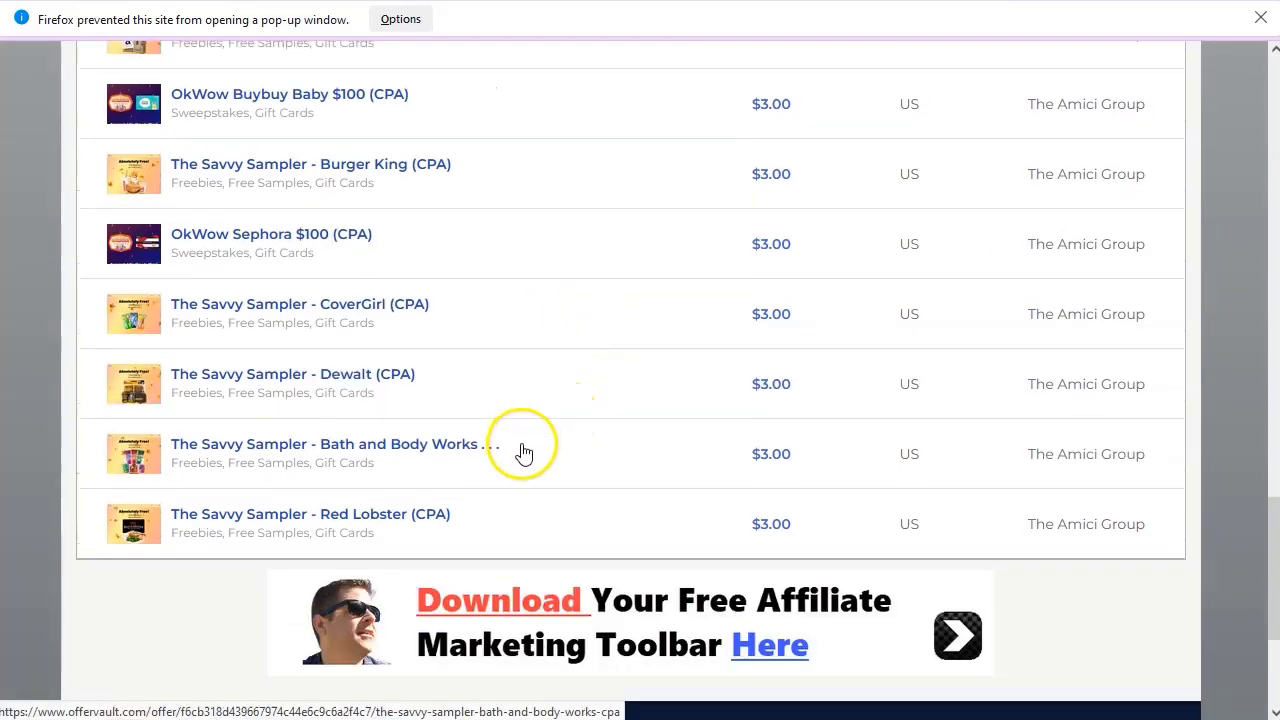
Step: Run the Dominos offer to open The Amici Group's affiliate signup form and review its company information fields
{"action": "scroll", "coordinate": [523, 449], "scroll_direction": "up", "scroll_amount": 20}
{"action": "scroll", "coordinate": [514, 429], "scroll_direction": "down", "scroll_amount": 3}
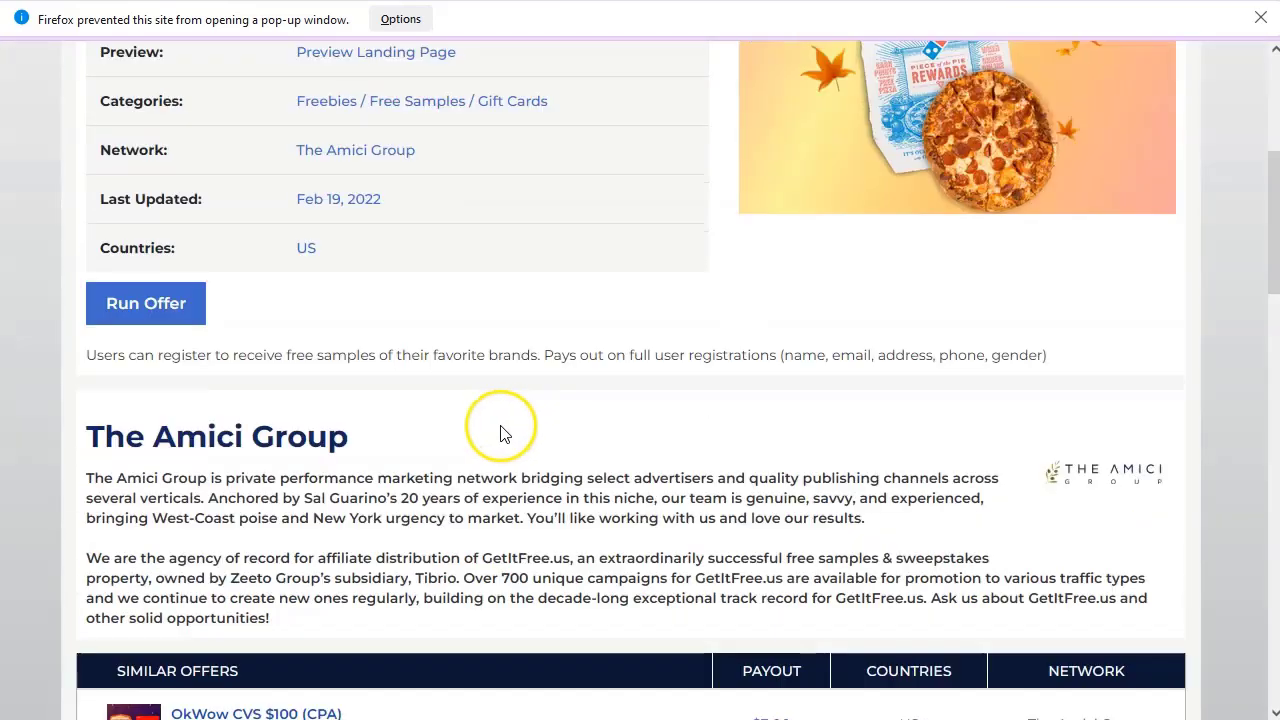
{"action": "left_click", "coordinate": [120, 312]}
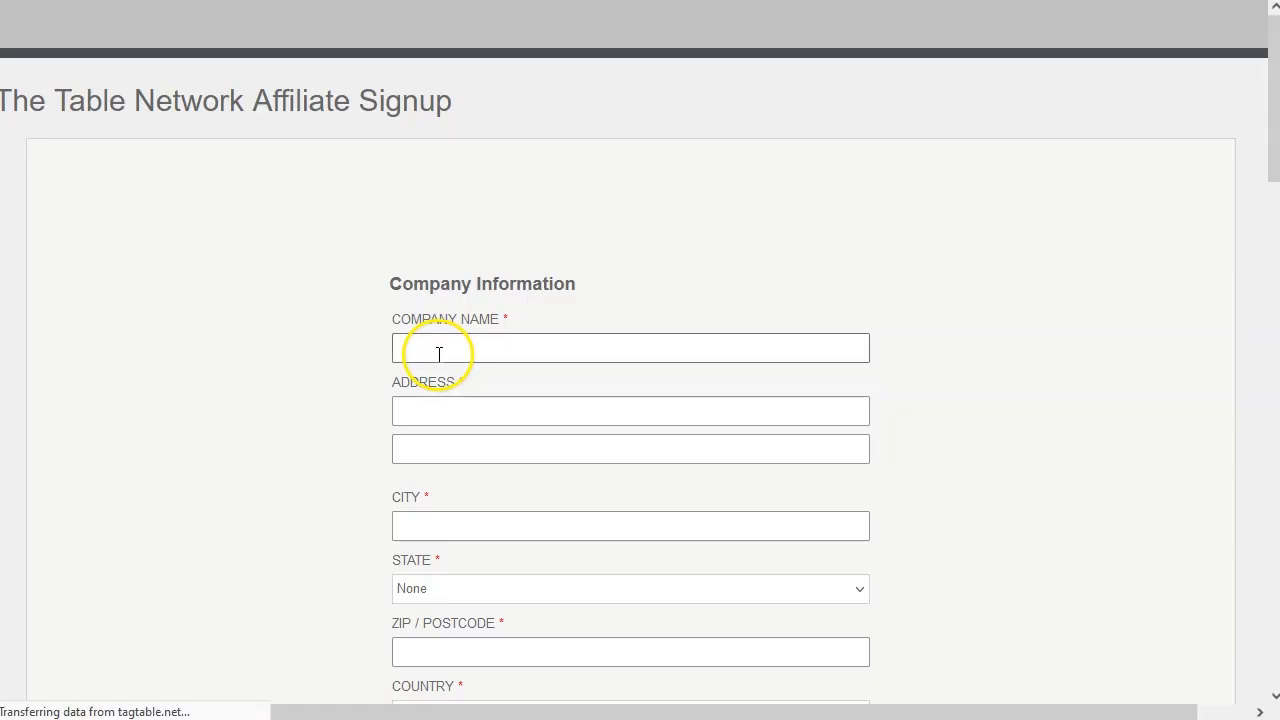
{"action": "scroll", "coordinate": [360, 370], "scroll_direction": "down", "scroll_amount": 1}
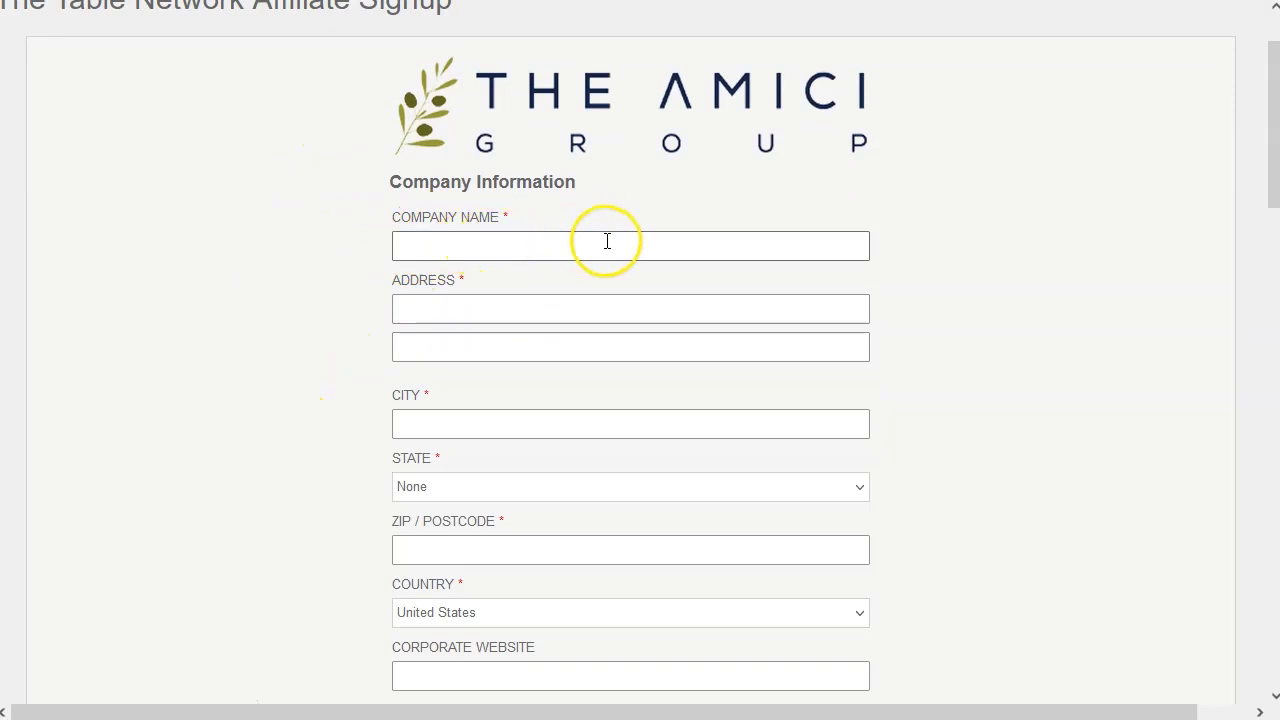
{"action": "scroll", "coordinate": [363, 391], "scroll_direction": "down", "scroll_amount": 2}
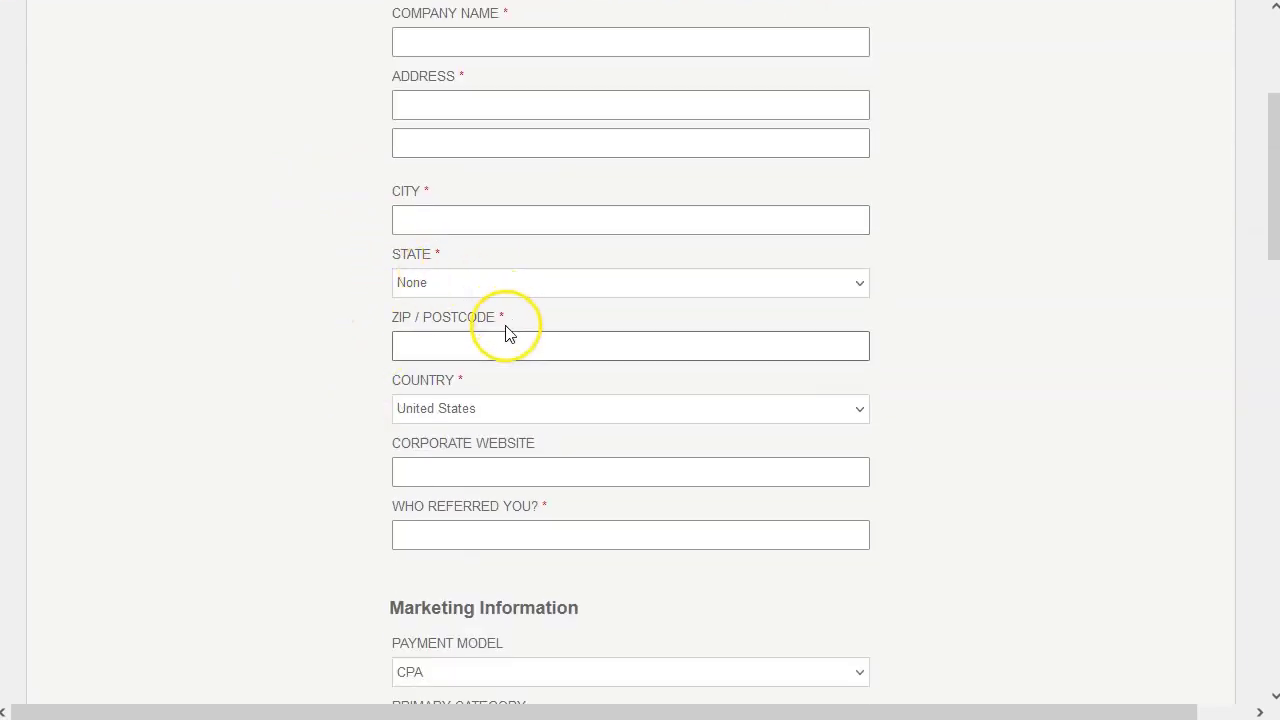
{"action": "scroll", "coordinate": [507, 355], "scroll_direction": "down", "scroll_amount": 2}
{"action": "scroll", "coordinate": [507, 376], "scroll_direction": "down", "scroll_amount": 2}
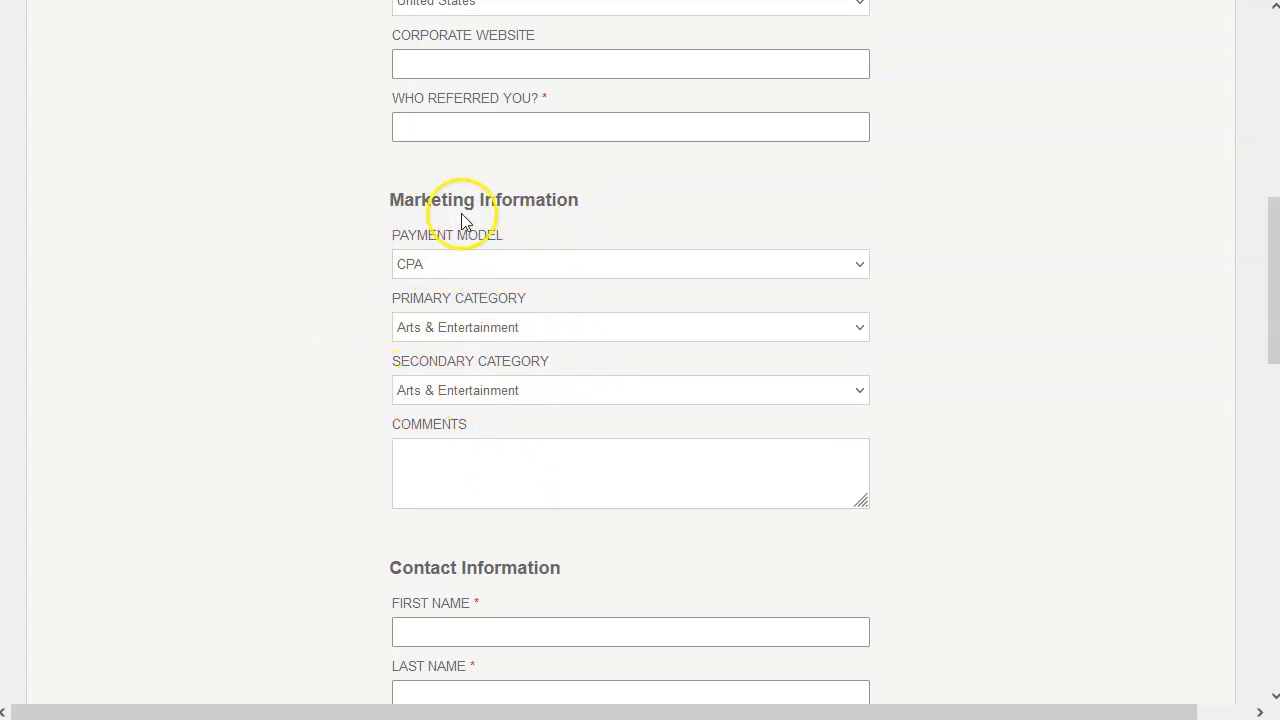
Step: Check the payment model options, keeping CPA, and set the signup form's primary category to Food & Drink
{"action": "left_click", "coordinate": [472, 275]}
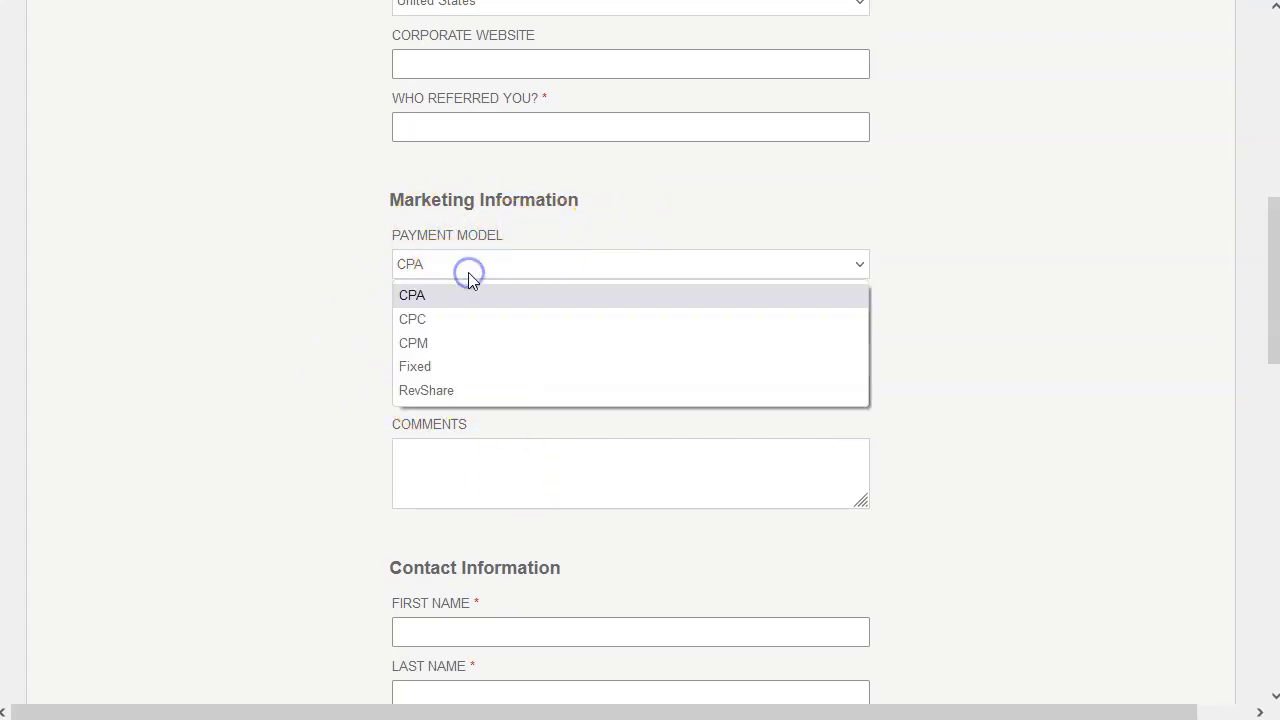
{"action": "left_click", "coordinate": [470, 272]}
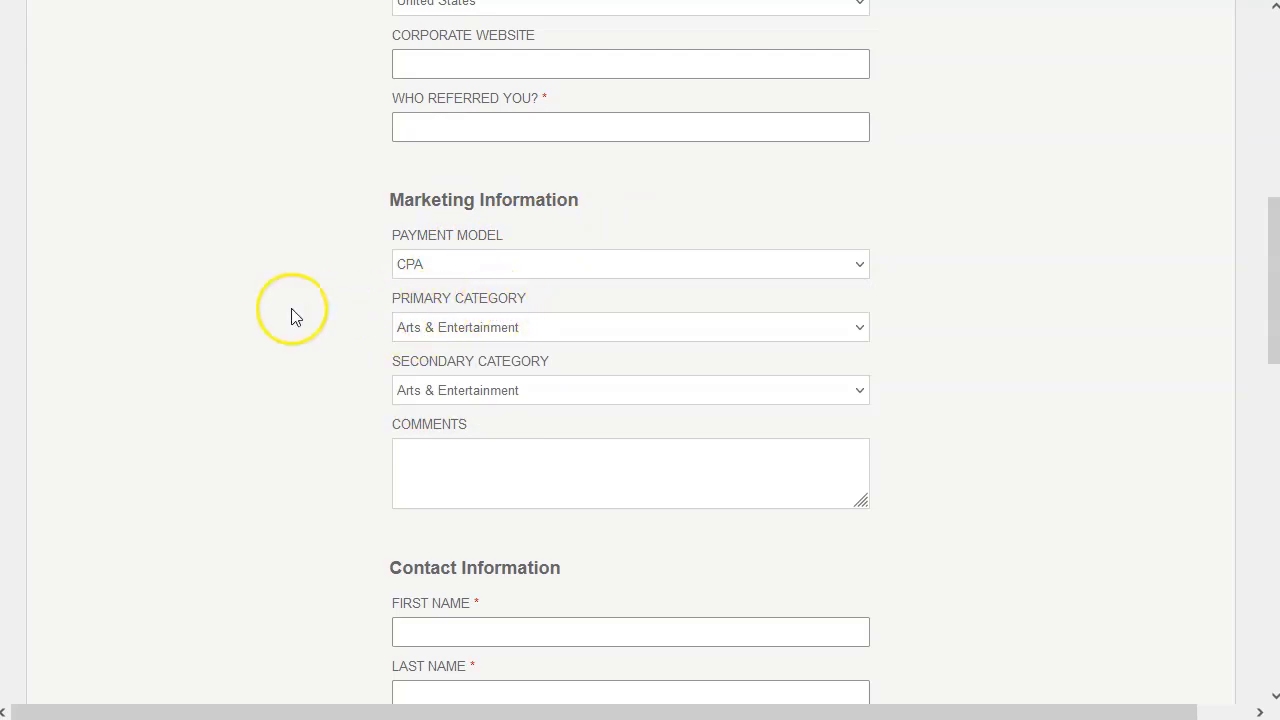
{"action": "scroll", "coordinate": [380, 340], "scroll_direction": "down", "scroll_amount": 1}
{"action": "left_click", "coordinate": [561, 232]}
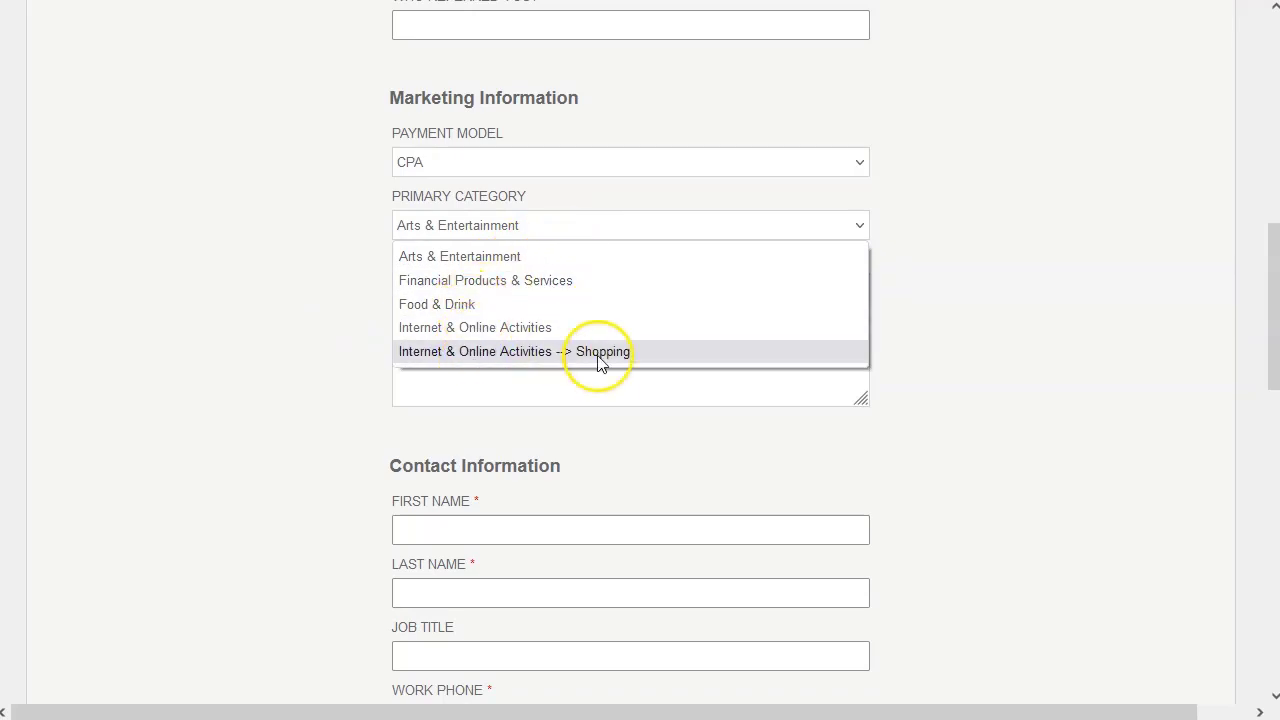
{"action": "left_click", "coordinate": [510, 304]}
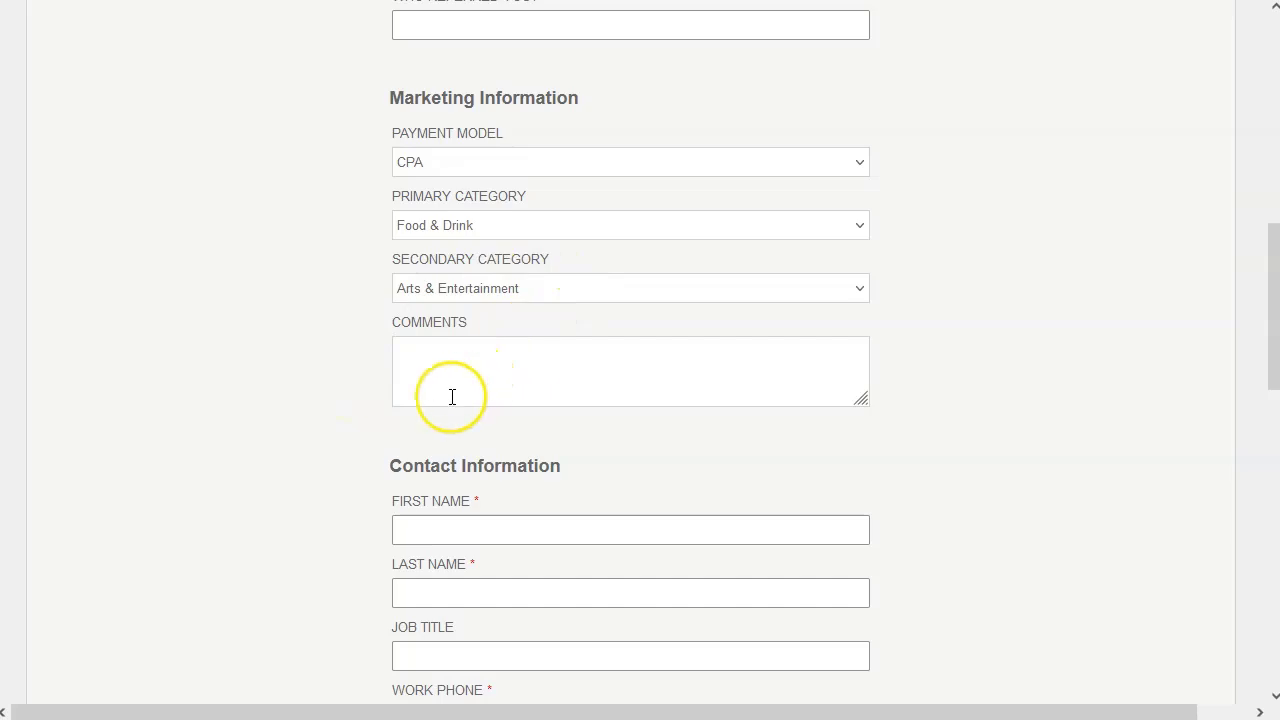
Step: Review the signup form's contact information, payment information, and terms and conditions sections
{"action": "scroll", "coordinate": [452, 397], "scroll_direction": "down", "scroll_amount": 2}
{"action": "scroll", "coordinate": [480, 426], "scroll_direction": "down", "scroll_amount": 2}
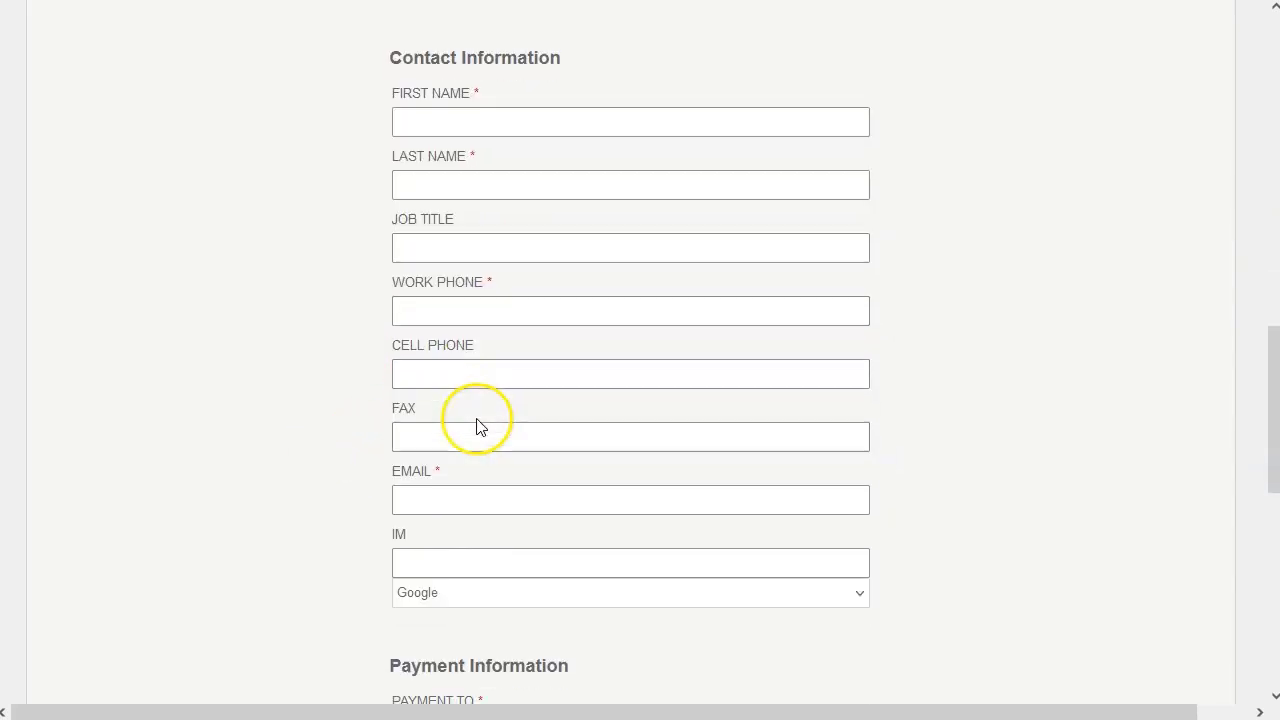
{"action": "scroll", "coordinate": [478, 424], "scroll_direction": "down", "scroll_amount": 4}
{"action": "scroll", "coordinate": [566, 403], "scroll_direction": "down", "scroll_amount": 3}
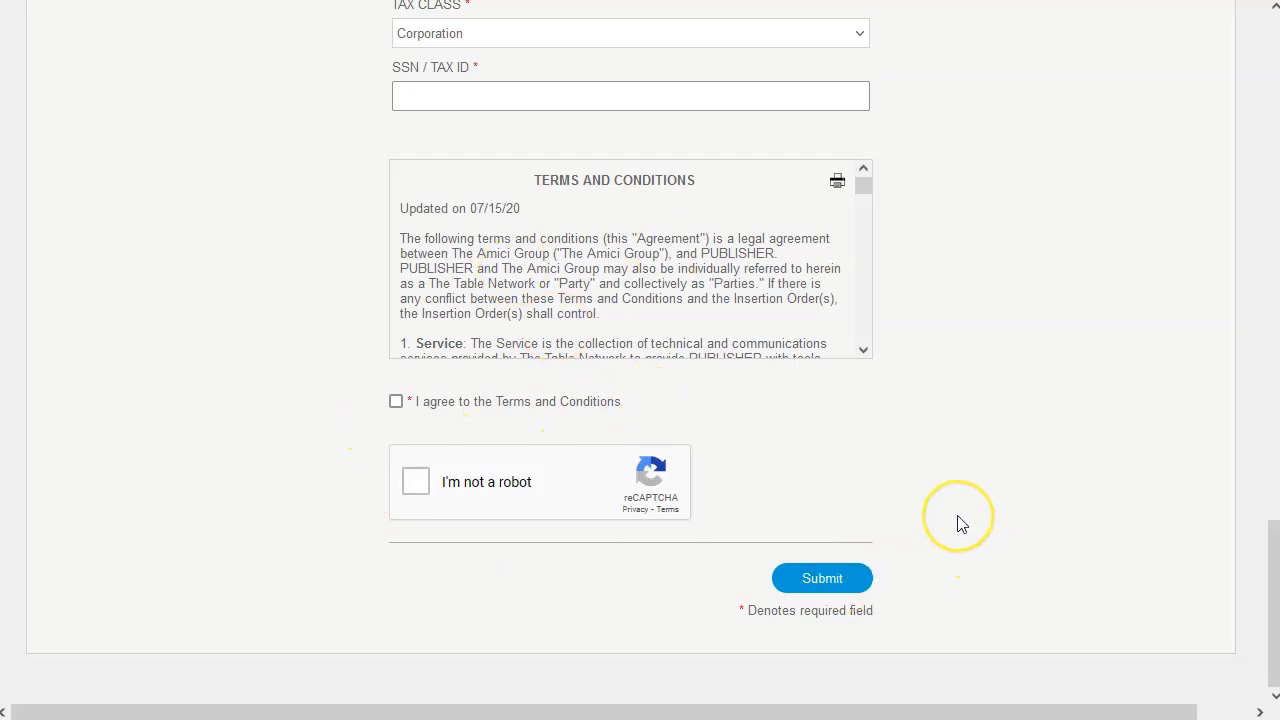
{"action": "scroll", "coordinate": [957, 524], "scroll_direction": "up", "scroll_amount": 15}
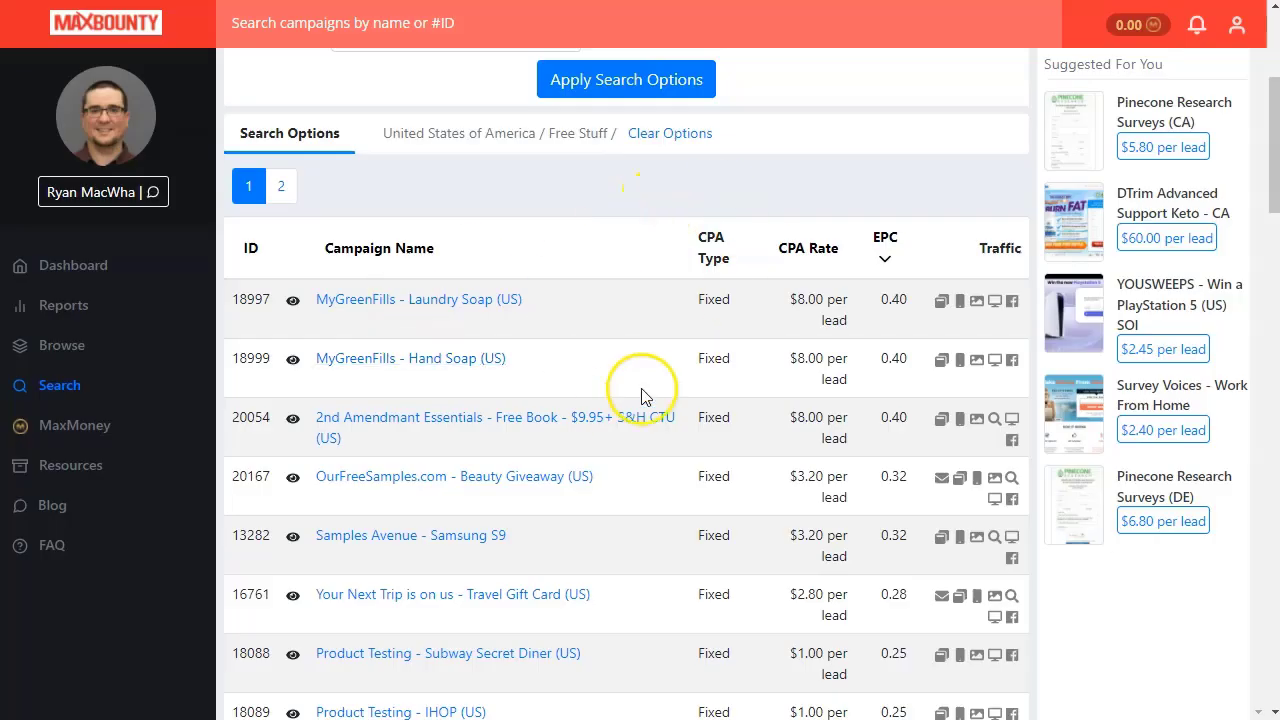
Step: Review the MaxBounty campaign search options for United States and Free Stuff, and examine the listed campaigns
{"action": "scroll", "coordinate": [494, 462], "scroll_direction": "up", "scroll_amount": 3}
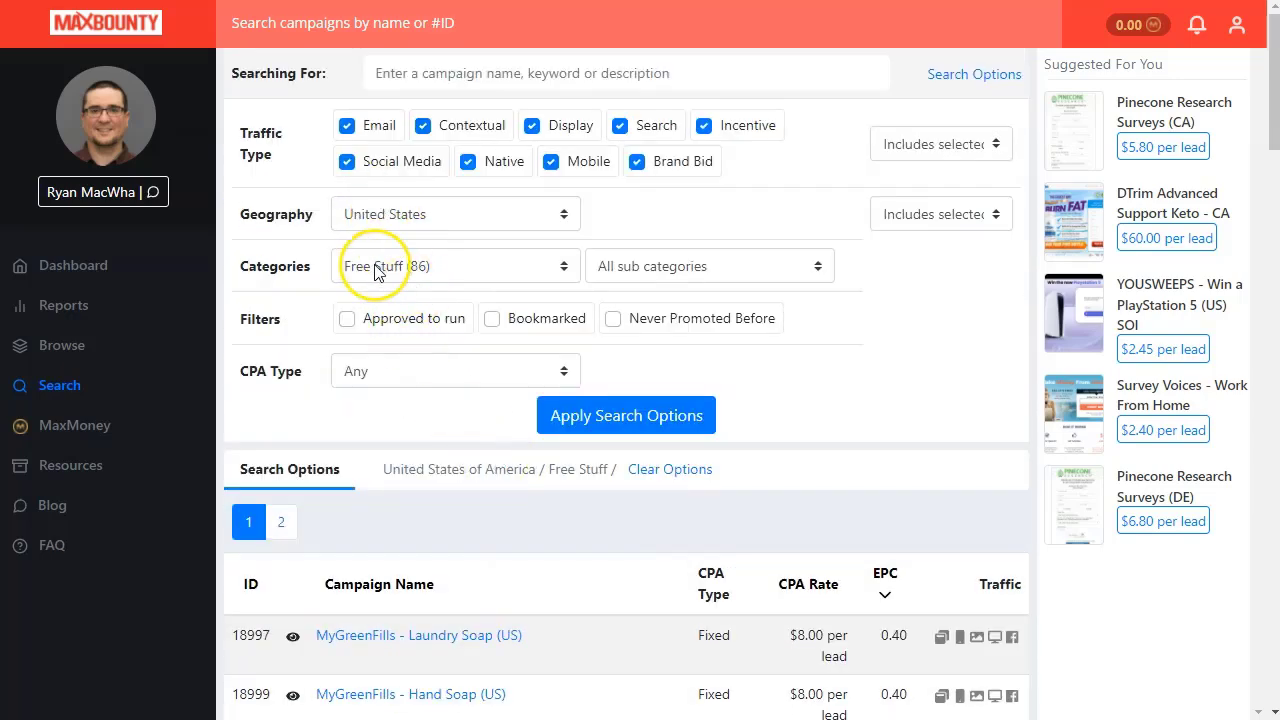
{"action": "scroll", "coordinate": [442, 450], "scroll_direction": "down", "scroll_amount": 3}
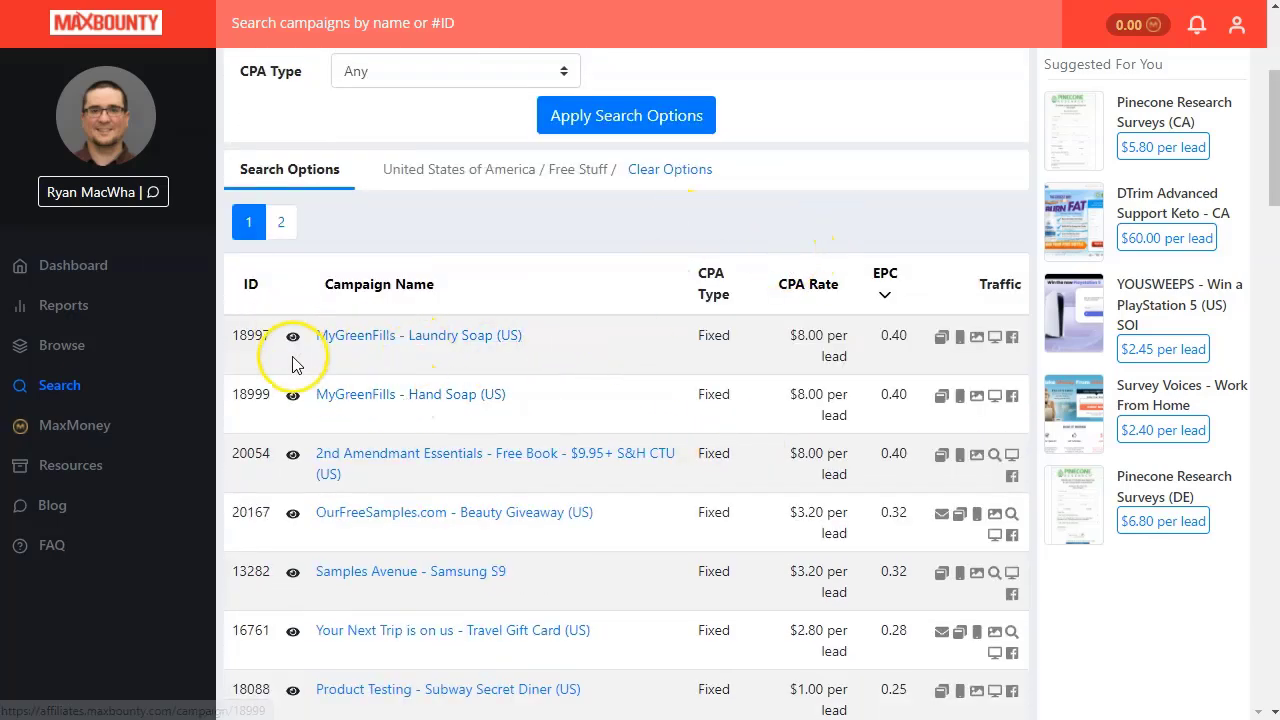
{"action": "mouse_move", "coordinate": [293, 343]}
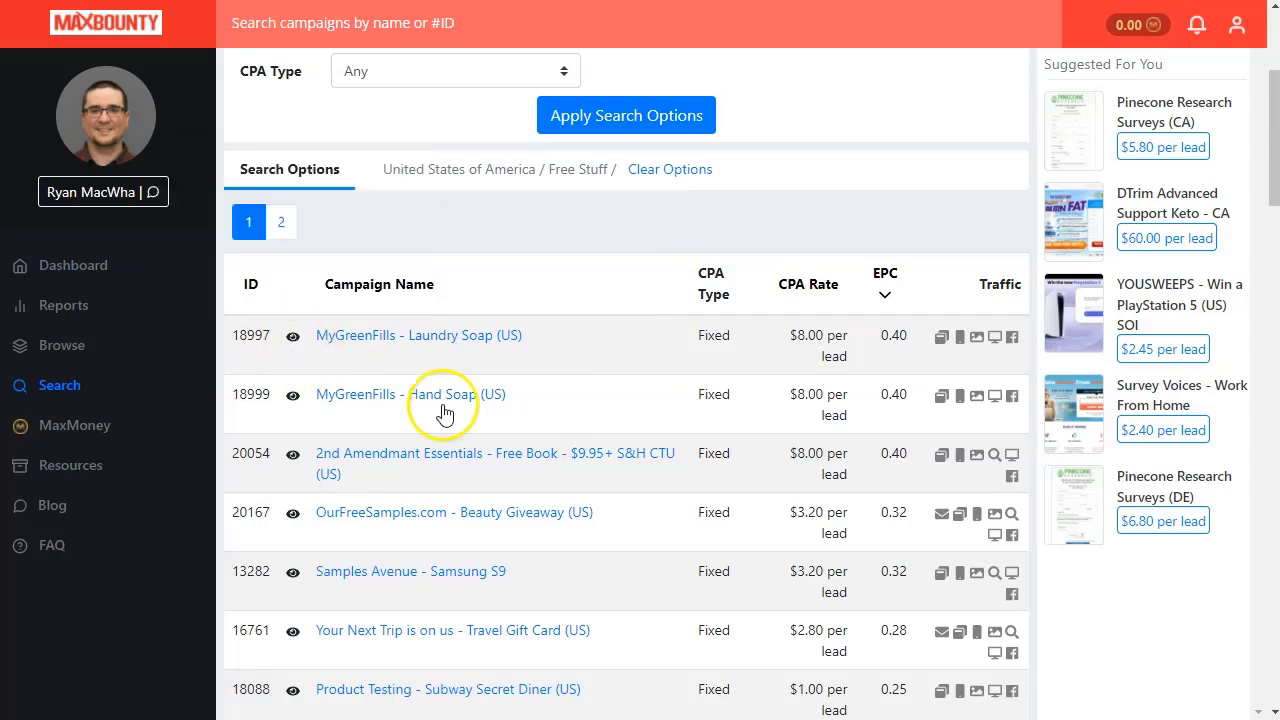
{"action": "scroll", "coordinate": [543, 409], "scroll_direction": "down", "scroll_amount": 1}
{"action": "scroll", "coordinate": [566, 449], "scroll_direction": "down", "scroll_amount": 1}
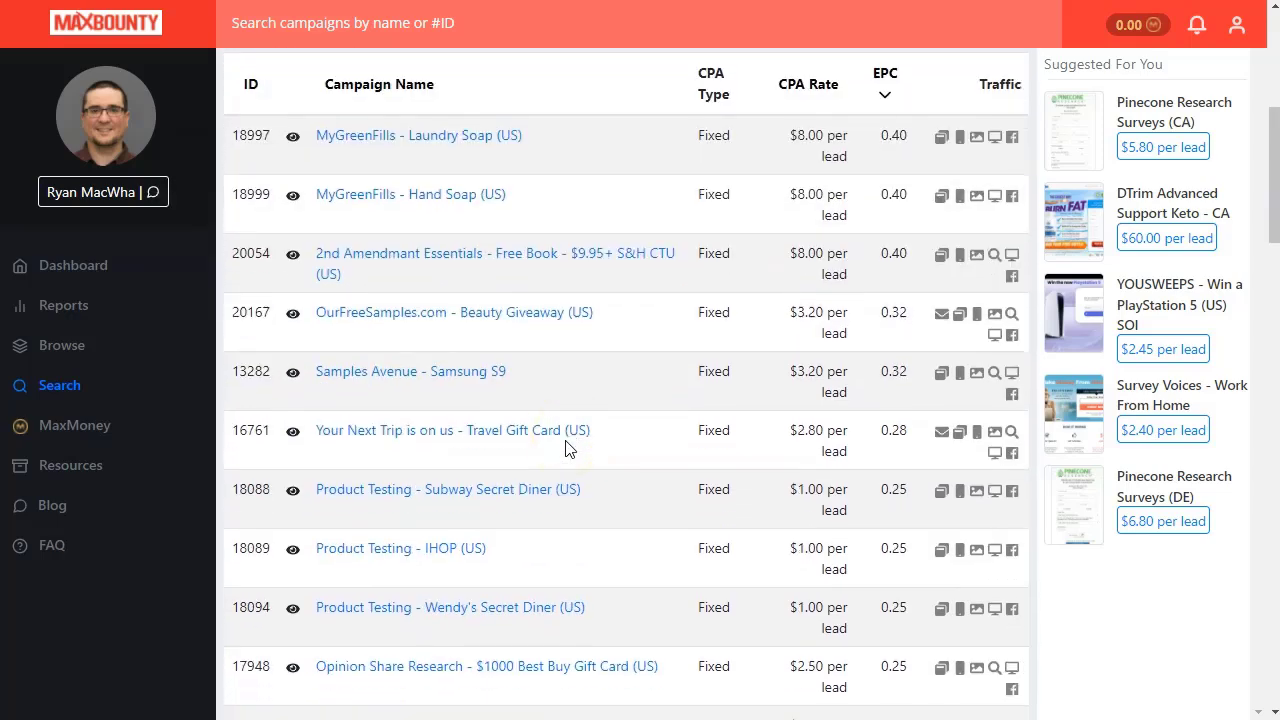
Step: Check the allowed traffic types of the OurFreeSamples.com - Beauty Giveaway (US) campaign and open its campaign page
{"action": "left_click", "coordinate": [530, 314]}
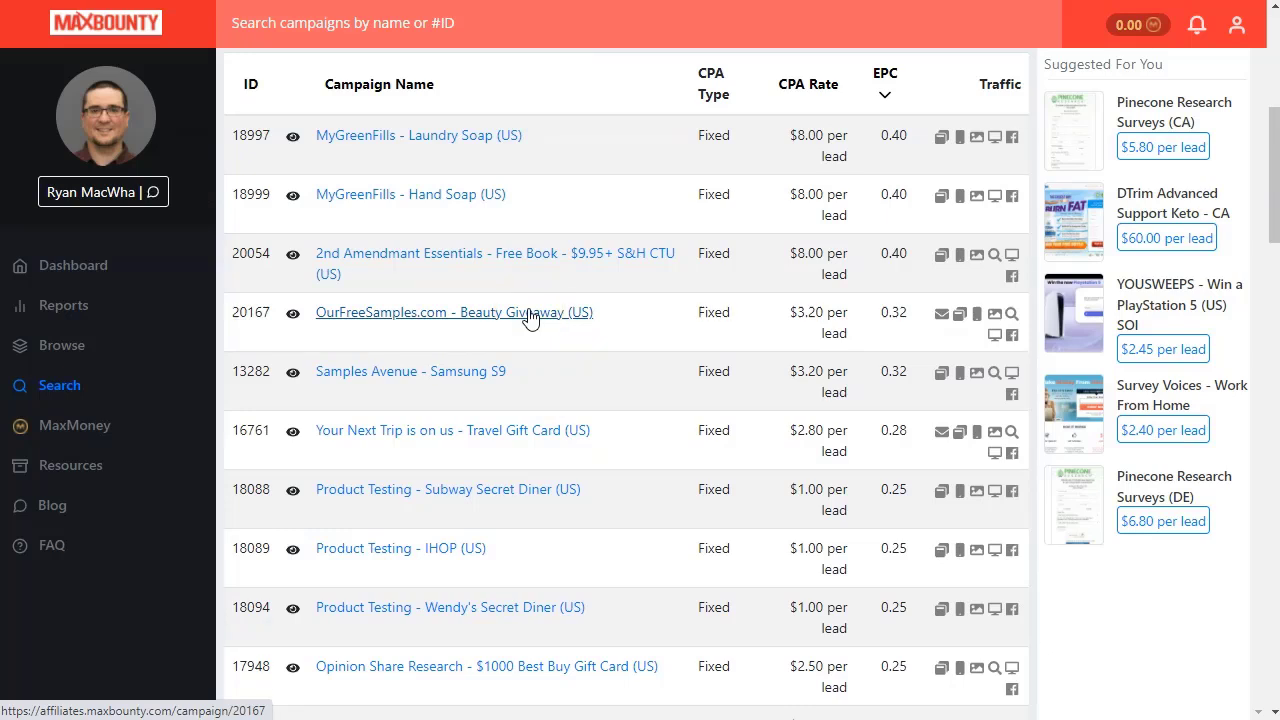
{"action": "mouse_move", "coordinate": [290, 320]}
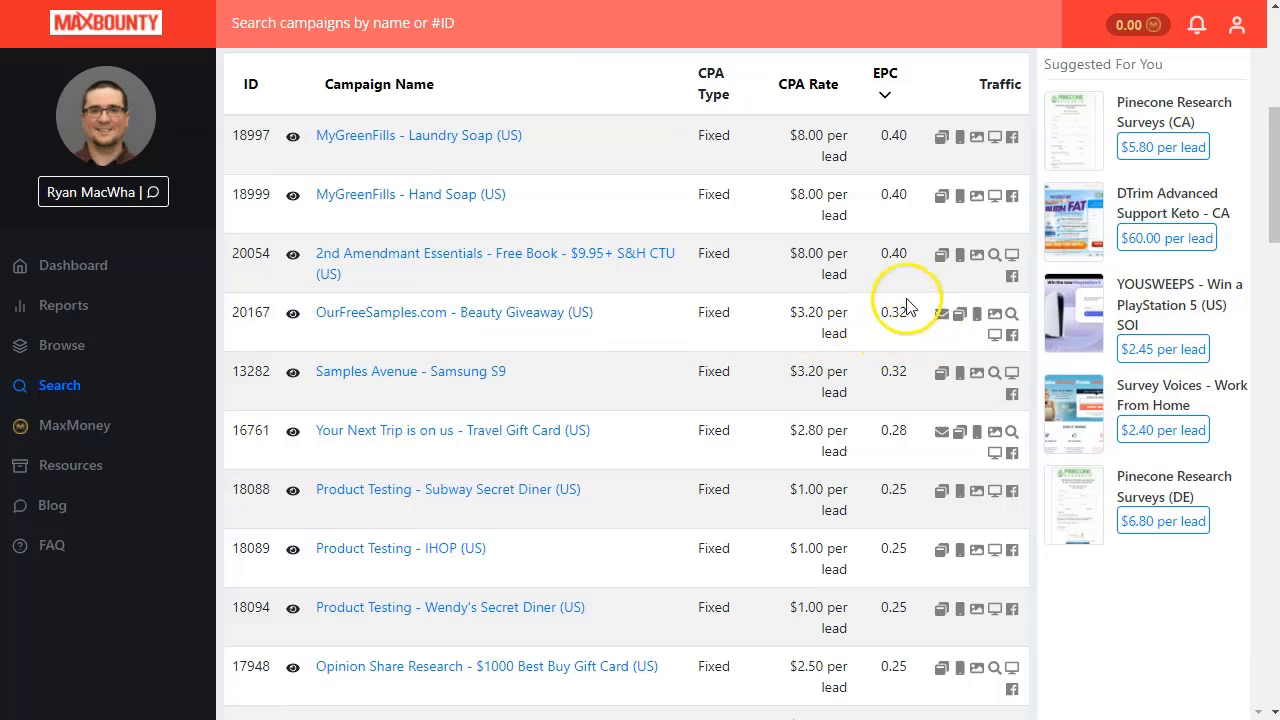
{"action": "mouse_move", "coordinate": [946, 320]}
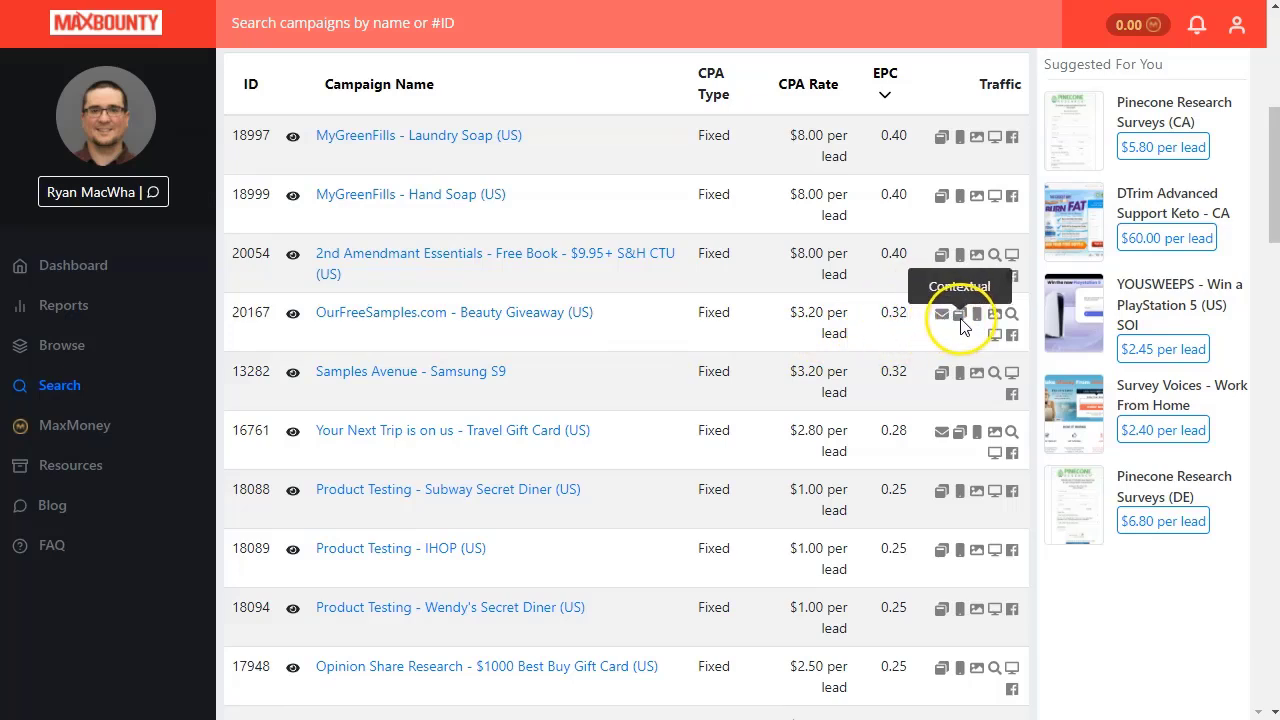
{"action": "left_click", "coordinate": [1012, 318]}
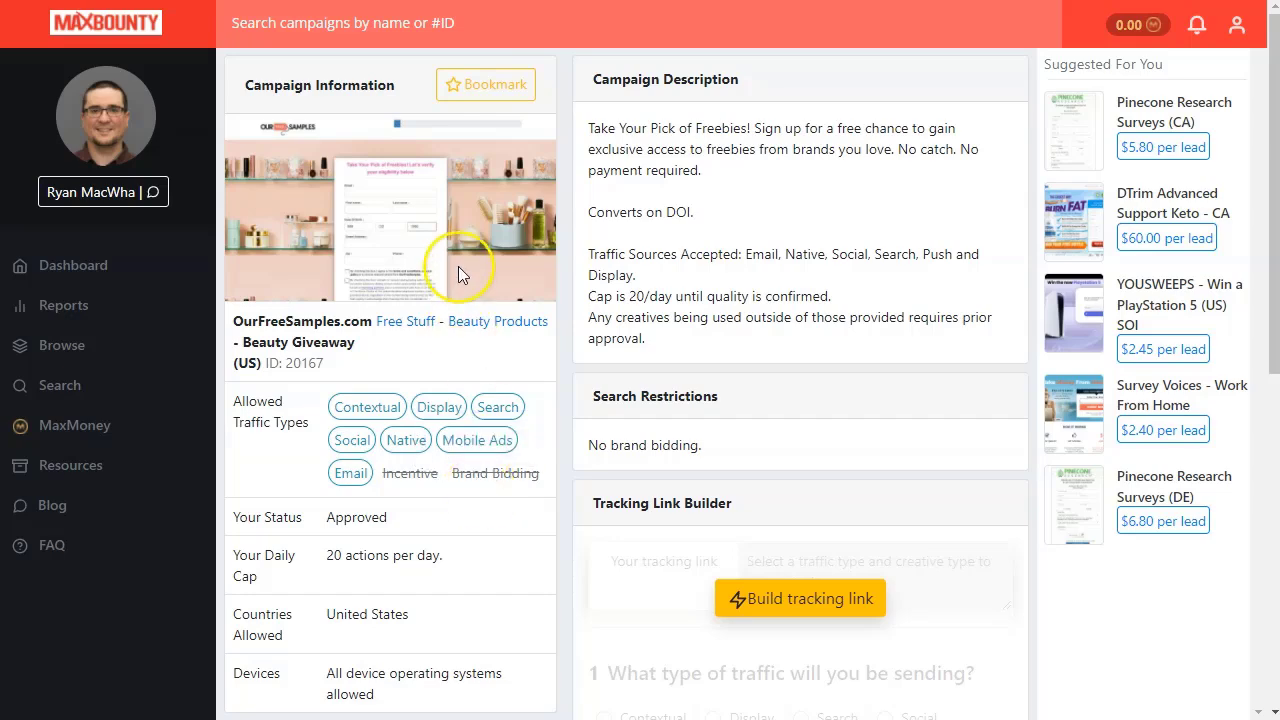
Step: Review the Beauty Giveaway campaign's allowed traffic types, daily cap, allowed countries and devices
{"action": "scroll", "coordinate": [478, 502], "scroll_direction": "down", "scroll_amount": 1}
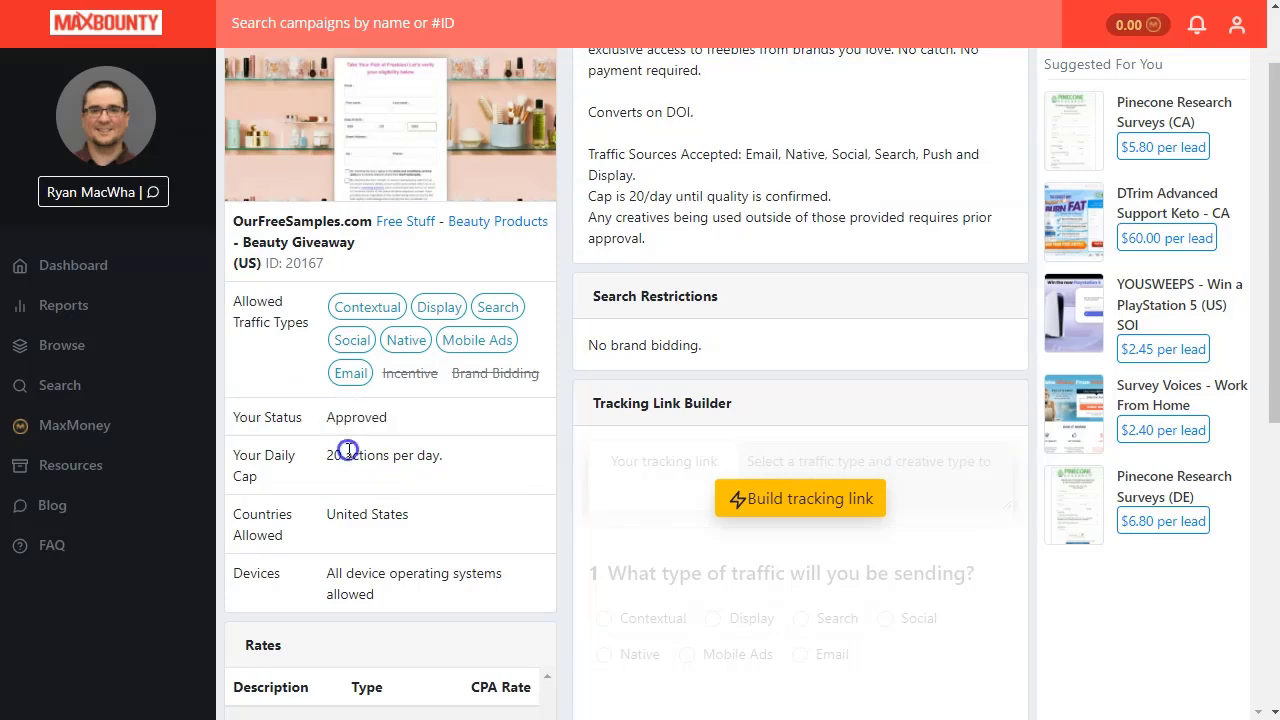
{"action": "left_click_drag", "start_coordinate": [327, 459], "coordinate": [450, 458]}
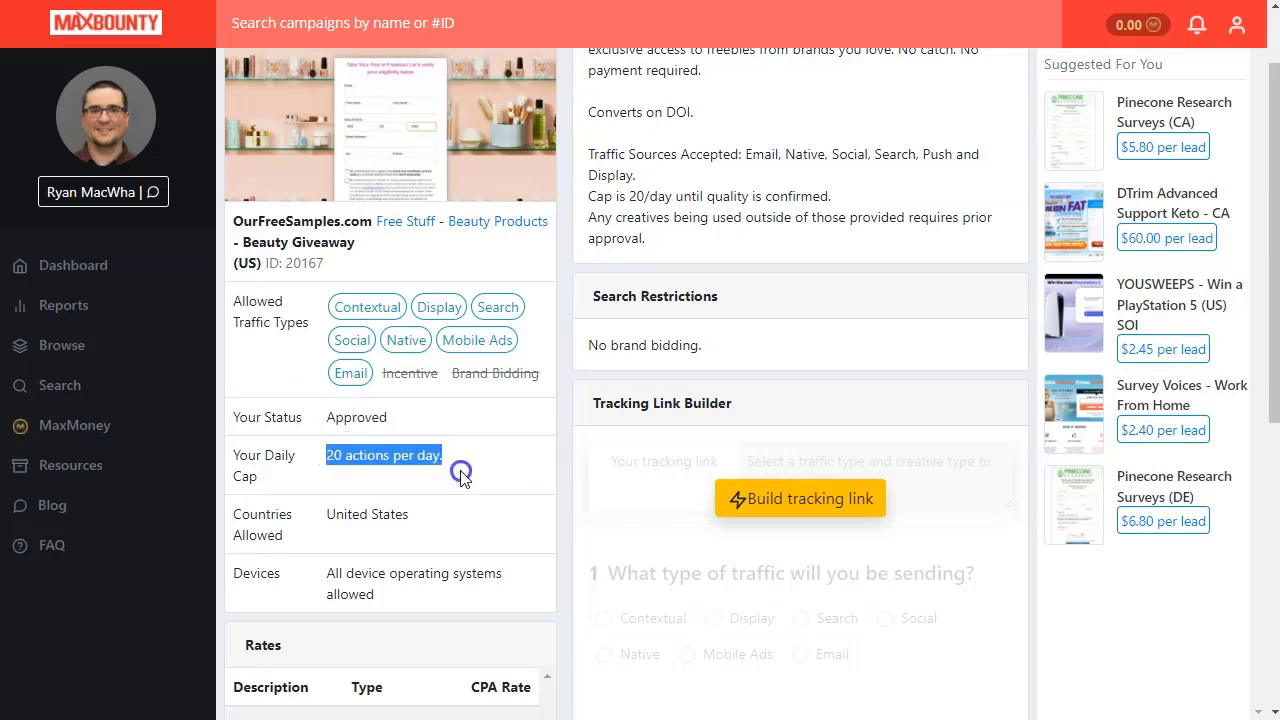
{"action": "left_click", "coordinate": [461, 474]}
{"action": "scroll", "coordinate": [405, 513], "scroll_direction": "down", "scroll_amount": 1}
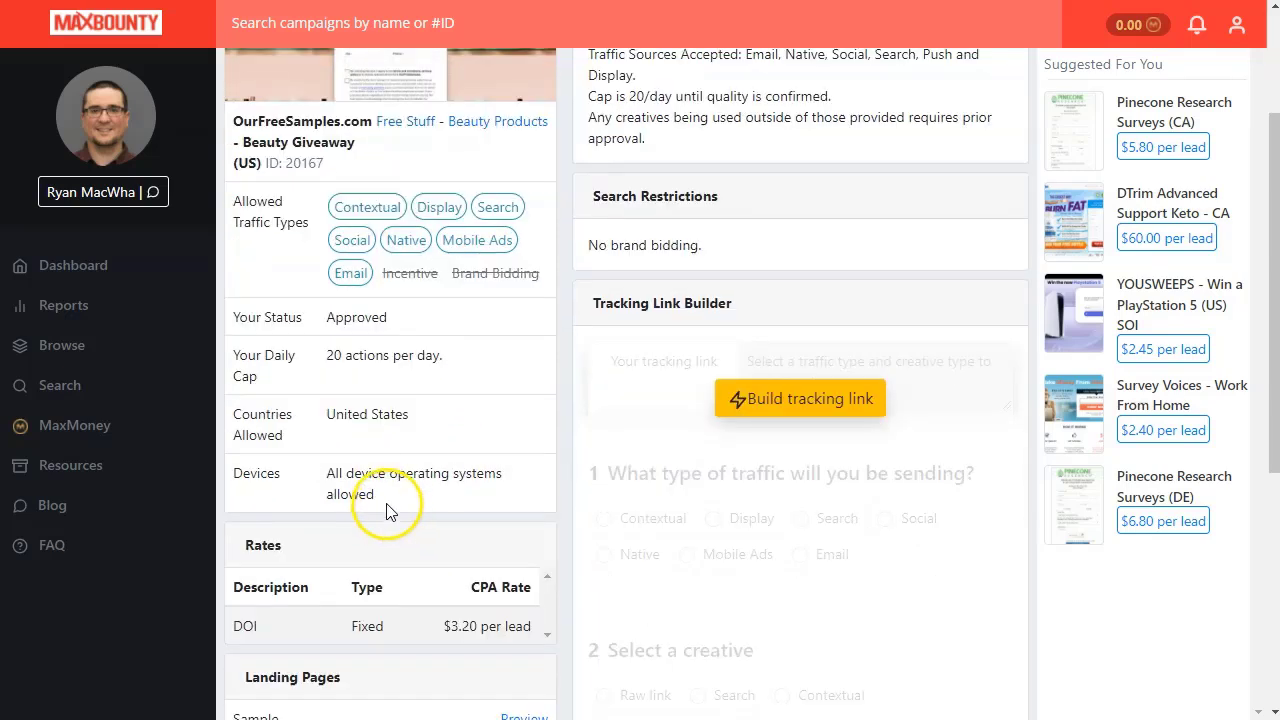
Step: Check the Beauty Giveaway campaign's CPA rate, preview its Sample landing page and look over the registration form
{"action": "scroll", "coordinate": [390, 508], "scroll_direction": "down", "scroll_amount": 2}
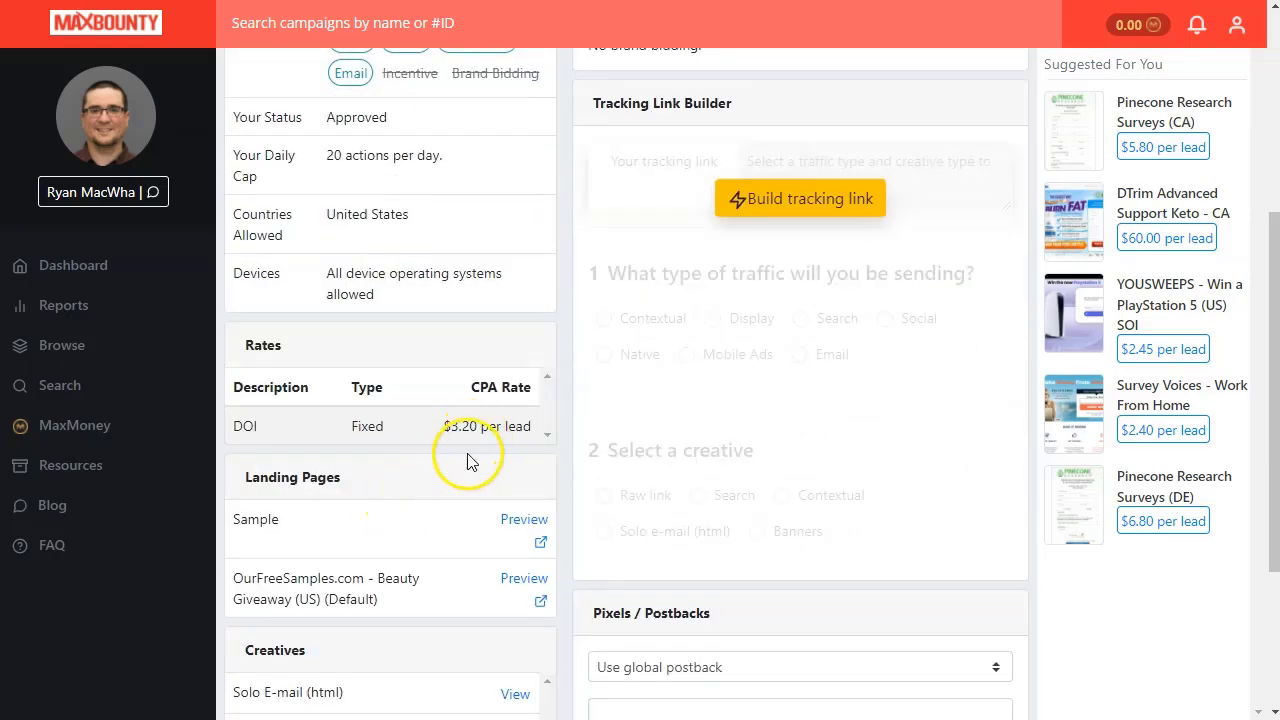
{"action": "left_click", "coordinate": [528, 519]}
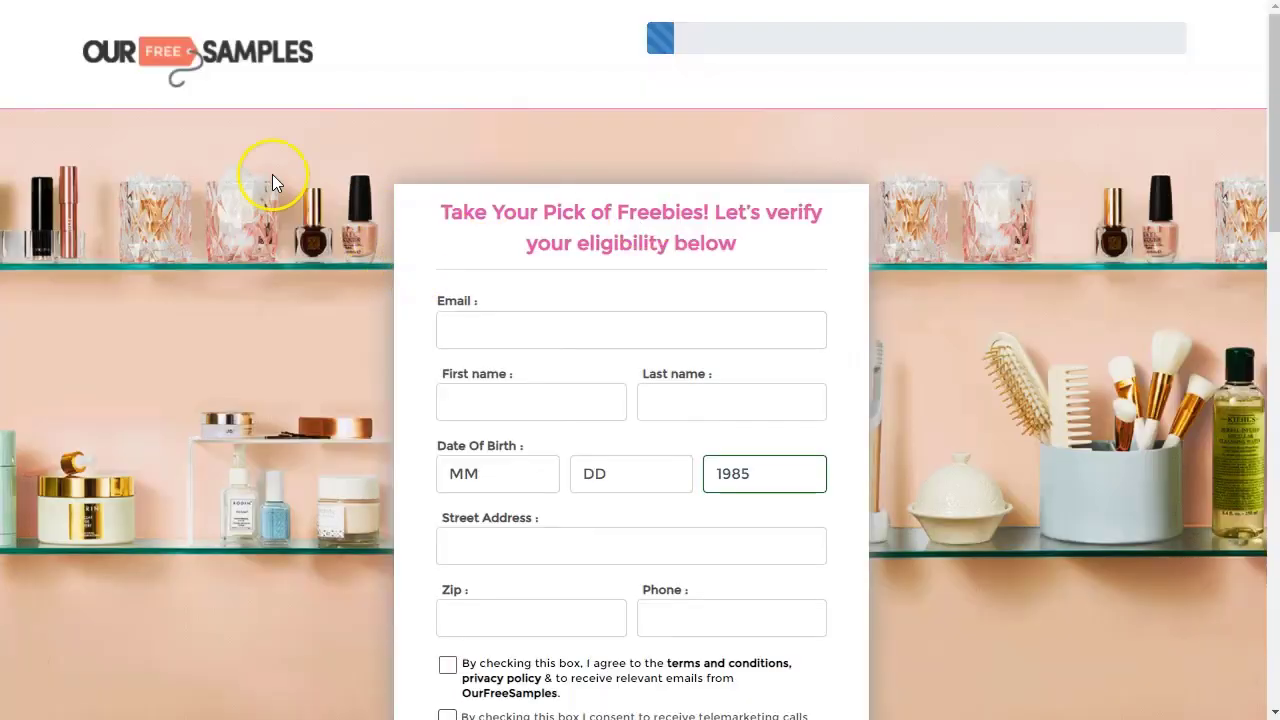
{"action": "scroll", "coordinate": [554, 309], "scroll_direction": "down", "scroll_amount": 1}
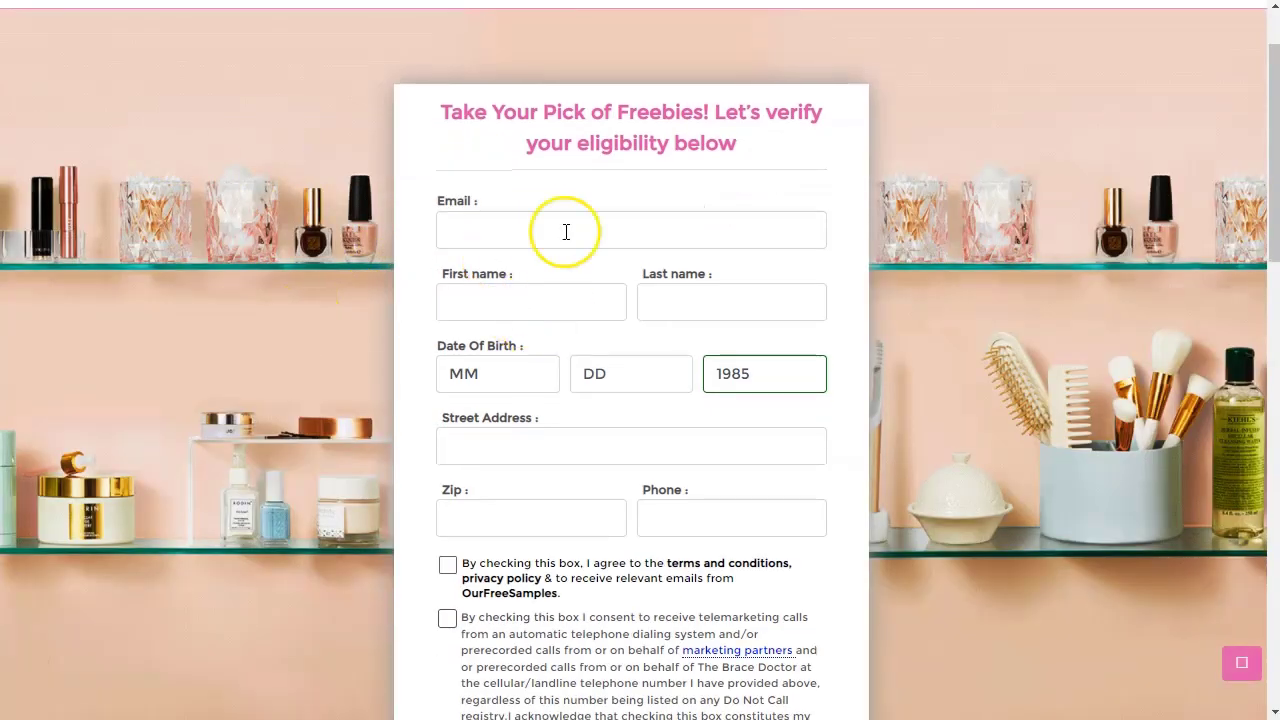
Step: Examine the OurFreeSamples landing page's registration form and consent checkboxes, and confirm being at least 18 years of age
{"action": "scroll", "coordinate": [540, 380], "scroll_direction": "down", "scroll_amount": 3}
{"action": "scroll", "coordinate": [490, 437], "scroll_direction": "down", "scroll_amount": 2}
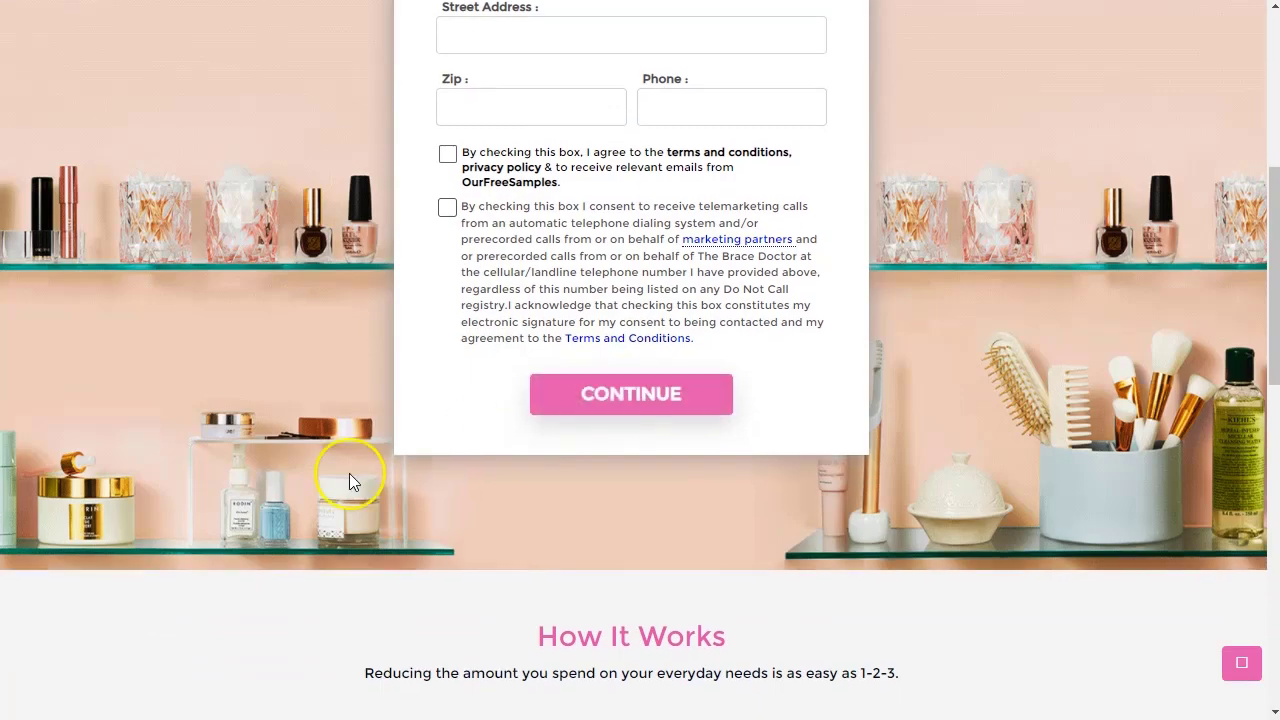
{"action": "scroll", "coordinate": [349, 490], "scroll_direction": "down", "scroll_amount": 4}
{"action": "scroll", "coordinate": [353, 517], "scroll_direction": "up", "scroll_amount": 8}
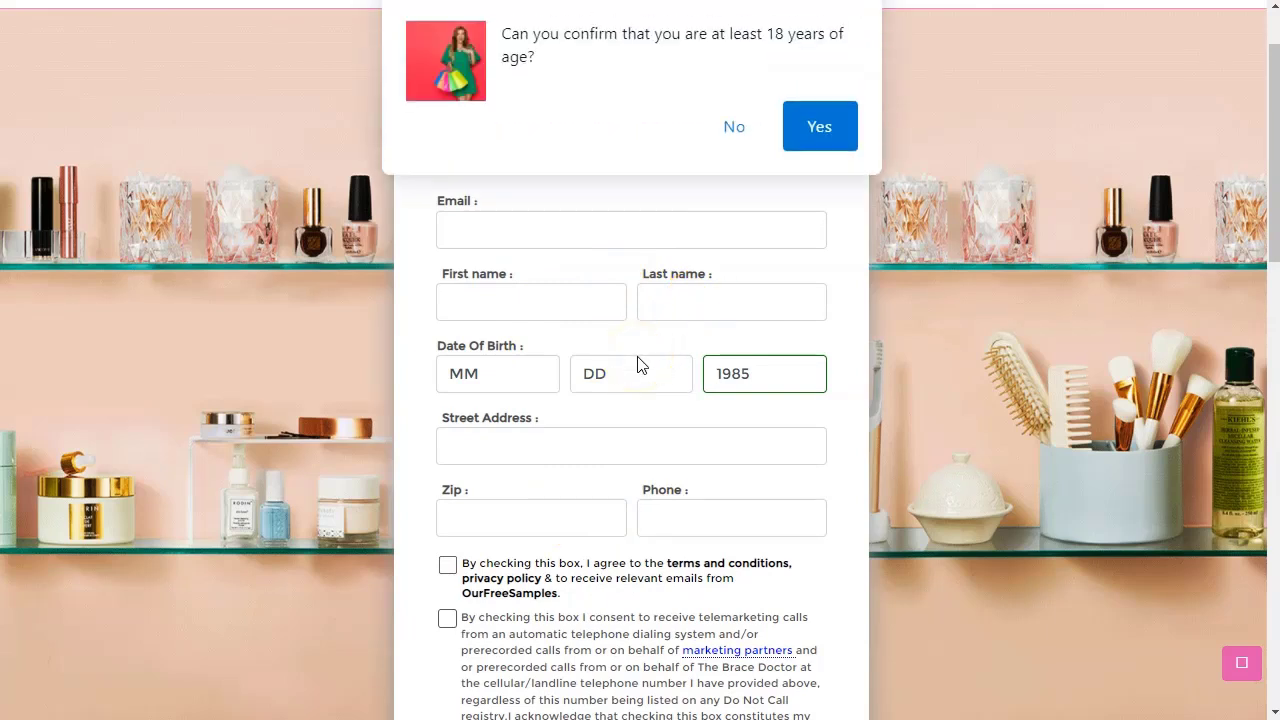
{"action": "left_click", "coordinate": [820, 126]}
Step: Look over the landing page's footer, follow its Terms & conditions link and close the page to return to the MaxBounty campaign
{"action": "scroll", "coordinate": [583, 391], "scroll_direction": "down", "scroll_amount": 15}
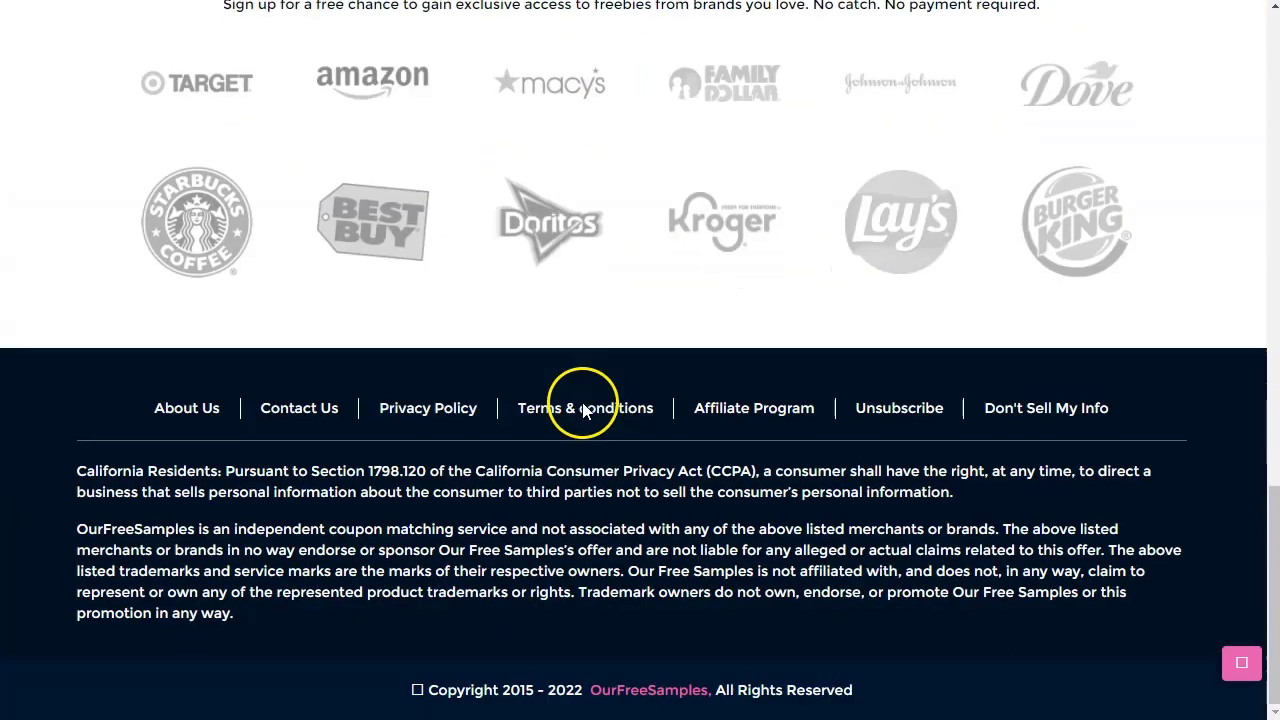
{"action": "left_click", "coordinate": [585, 412]}
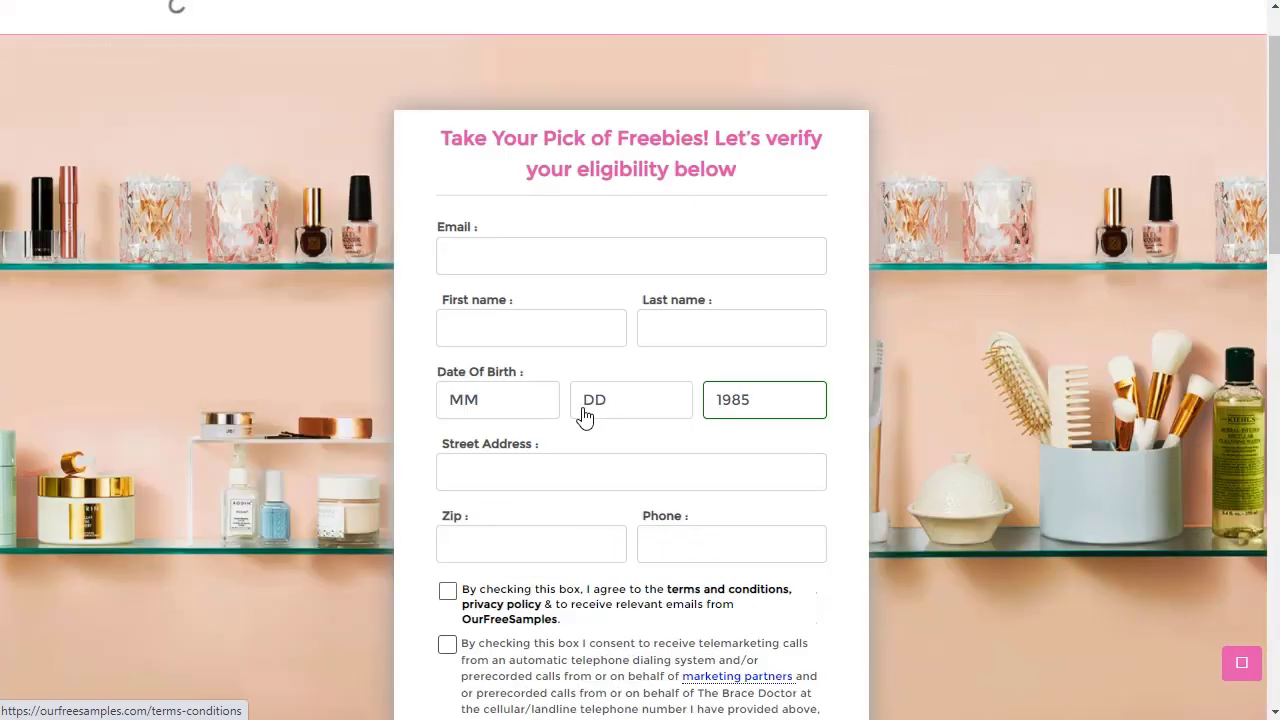
{"action": "left_click", "coordinate": [1005, 65]}
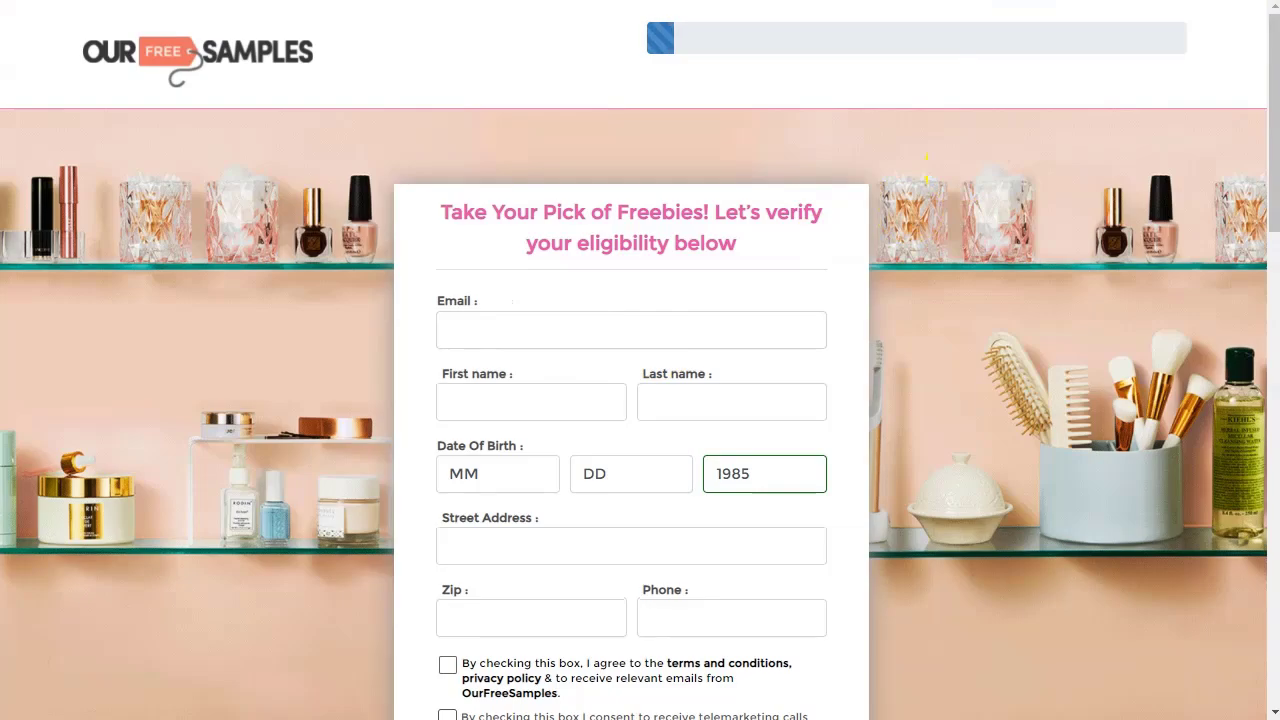
{"action": "key", "text": "ctrl+w"}
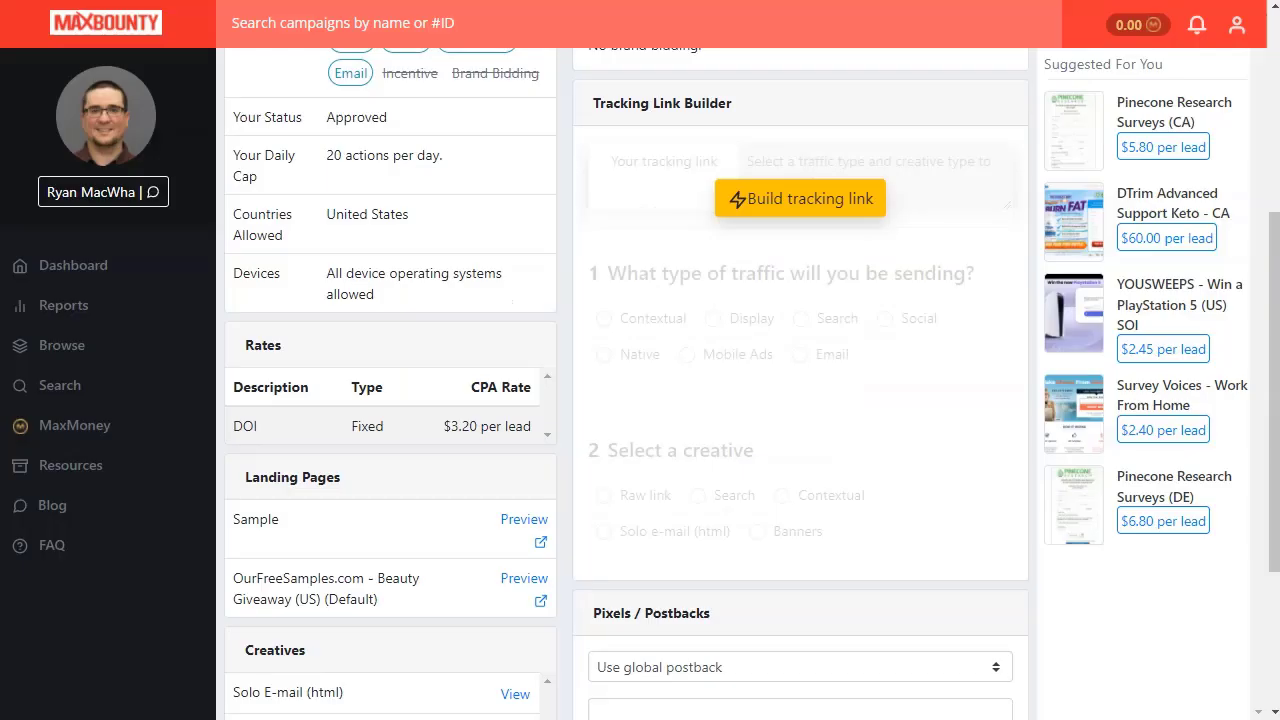
Step: Start building a tracking link for the Beauty Giveaway campaign and choose Contextual as the traffic type
{"action": "scroll", "coordinate": [728, 400], "scroll_direction": "up", "scroll_amount": 4}
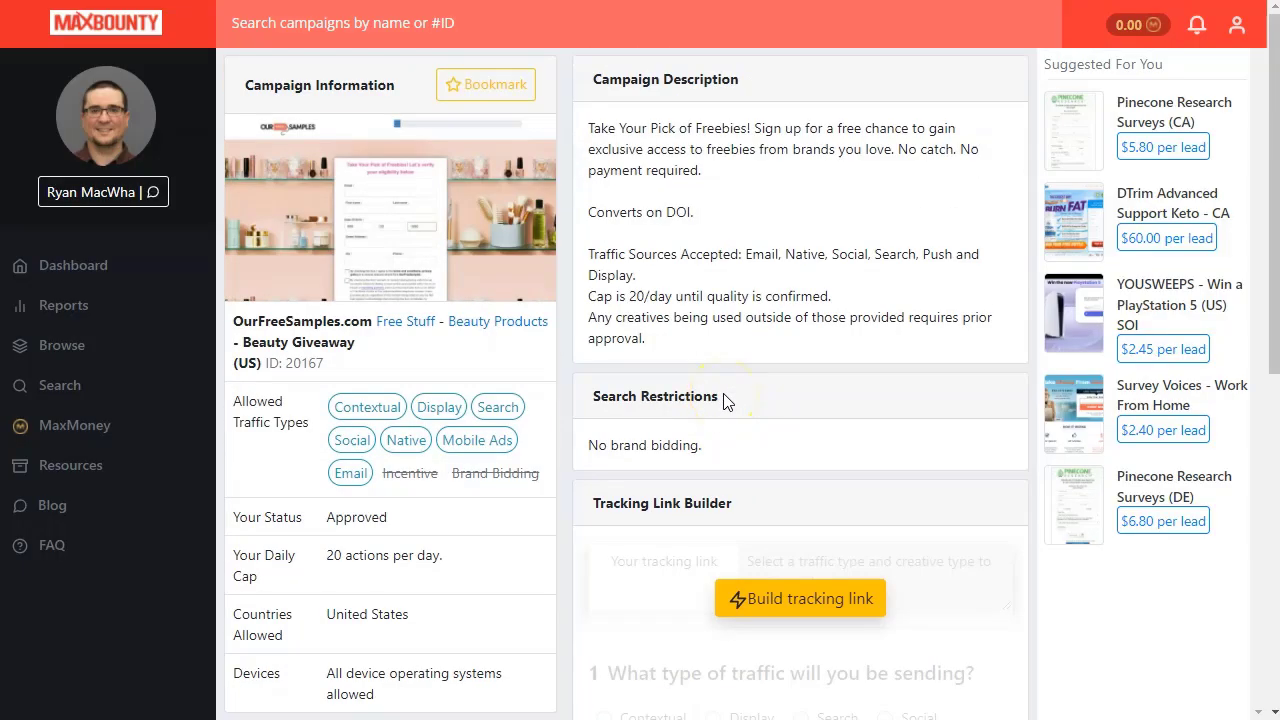
{"action": "scroll", "coordinate": [728, 400], "scroll_direction": "down", "scroll_amount": 1}
{"action": "left_click", "coordinate": [815, 500]}
{"action": "scroll", "coordinate": [800, 560], "scroll_direction": "down", "scroll_amount": 3}
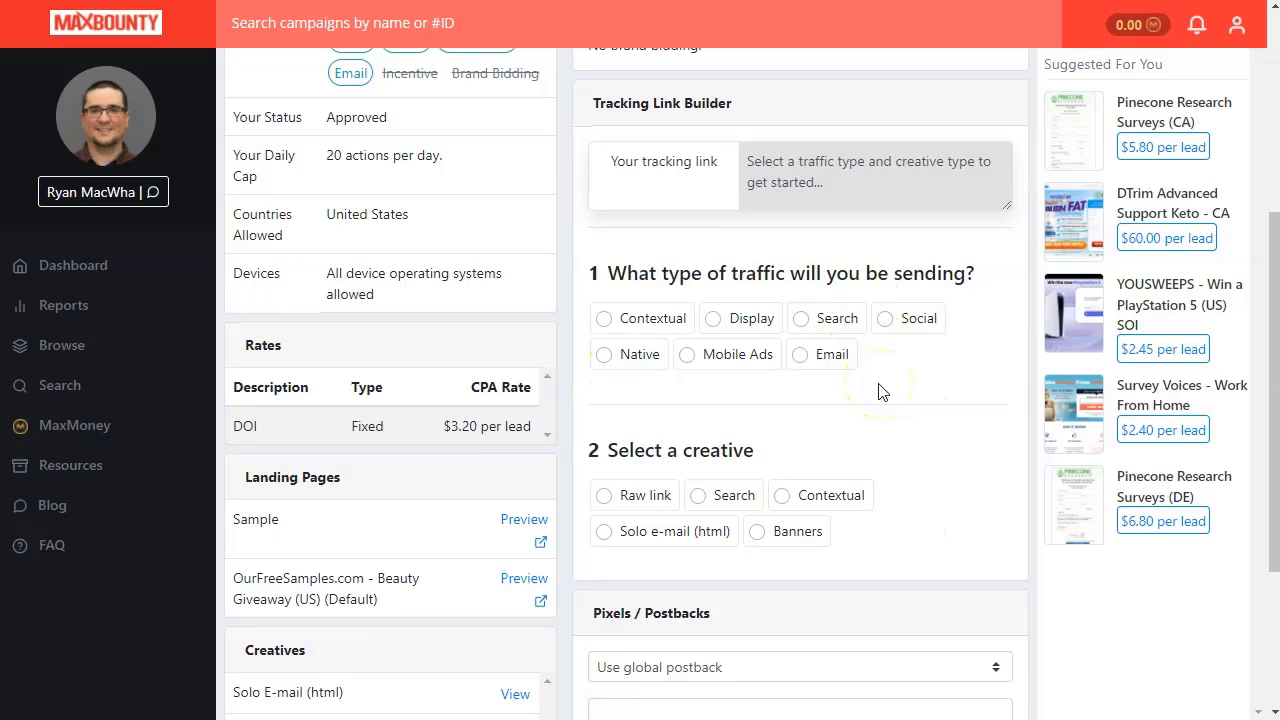
{"action": "left_click", "coordinate": [803, 357]}
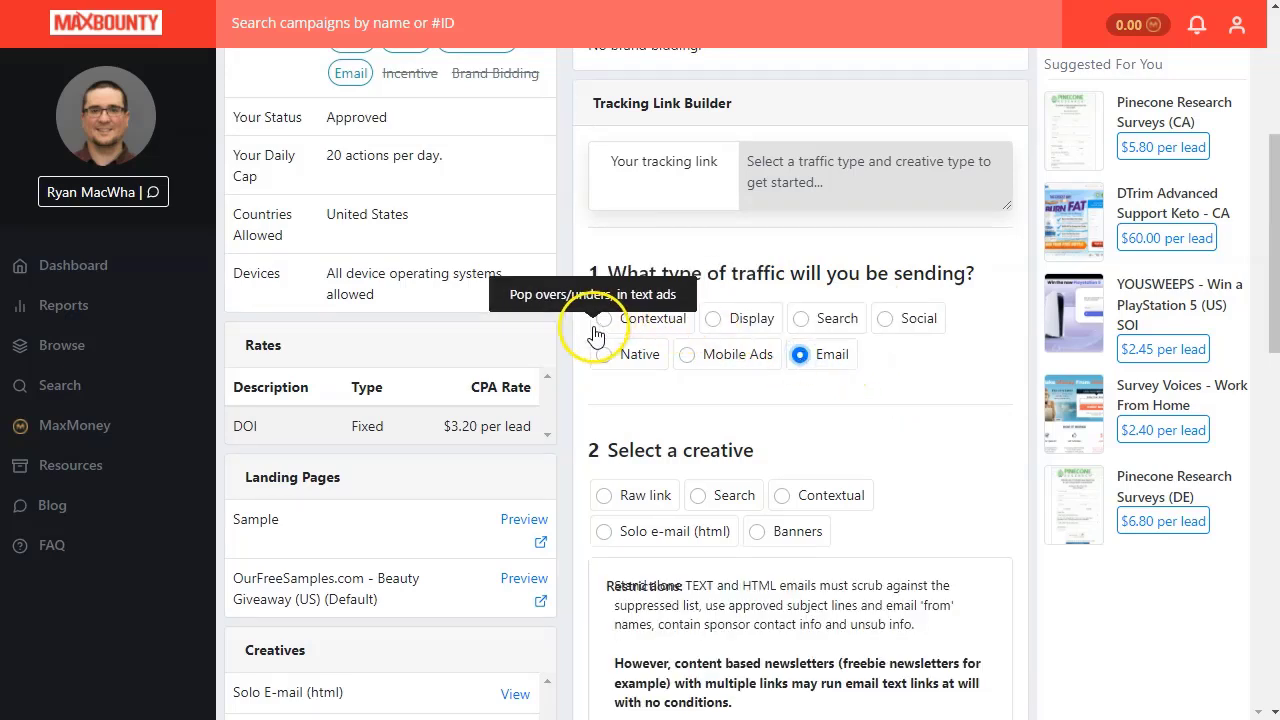
{"action": "scroll", "coordinate": [700, 340], "scroll_direction": "down", "scroll_amount": 1}
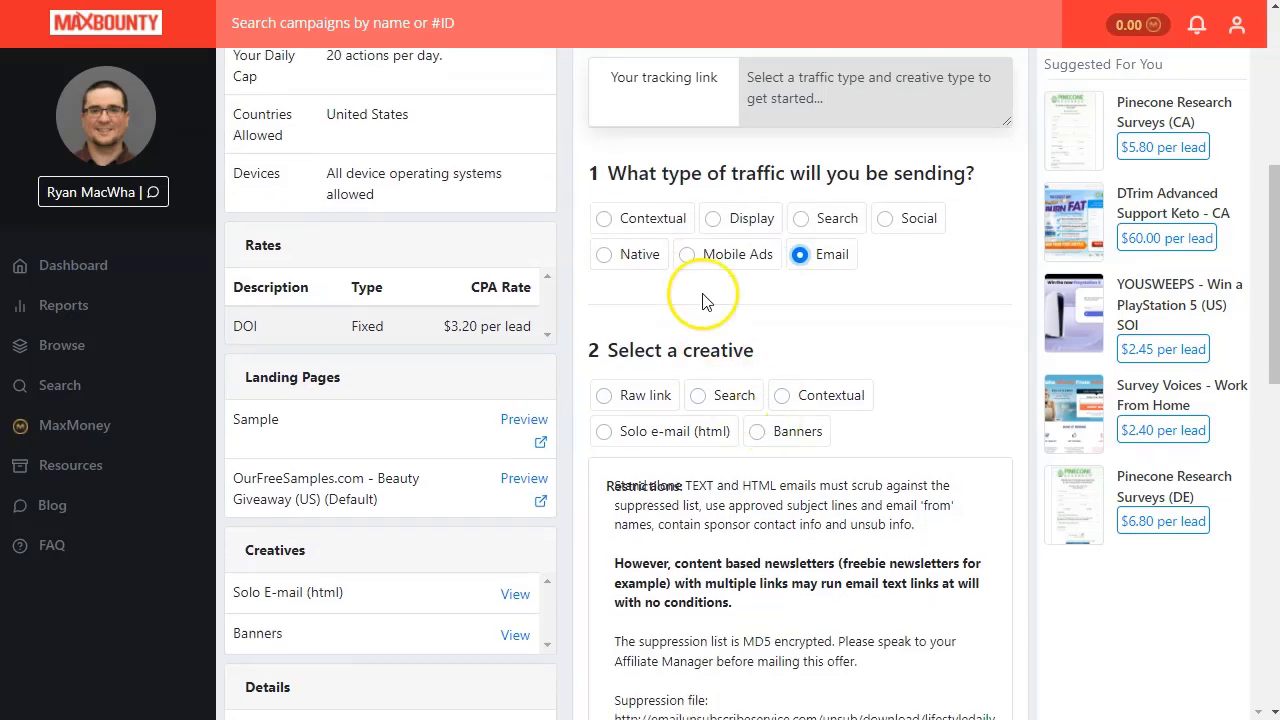
{"action": "left_click", "coordinate": [634, 222]}
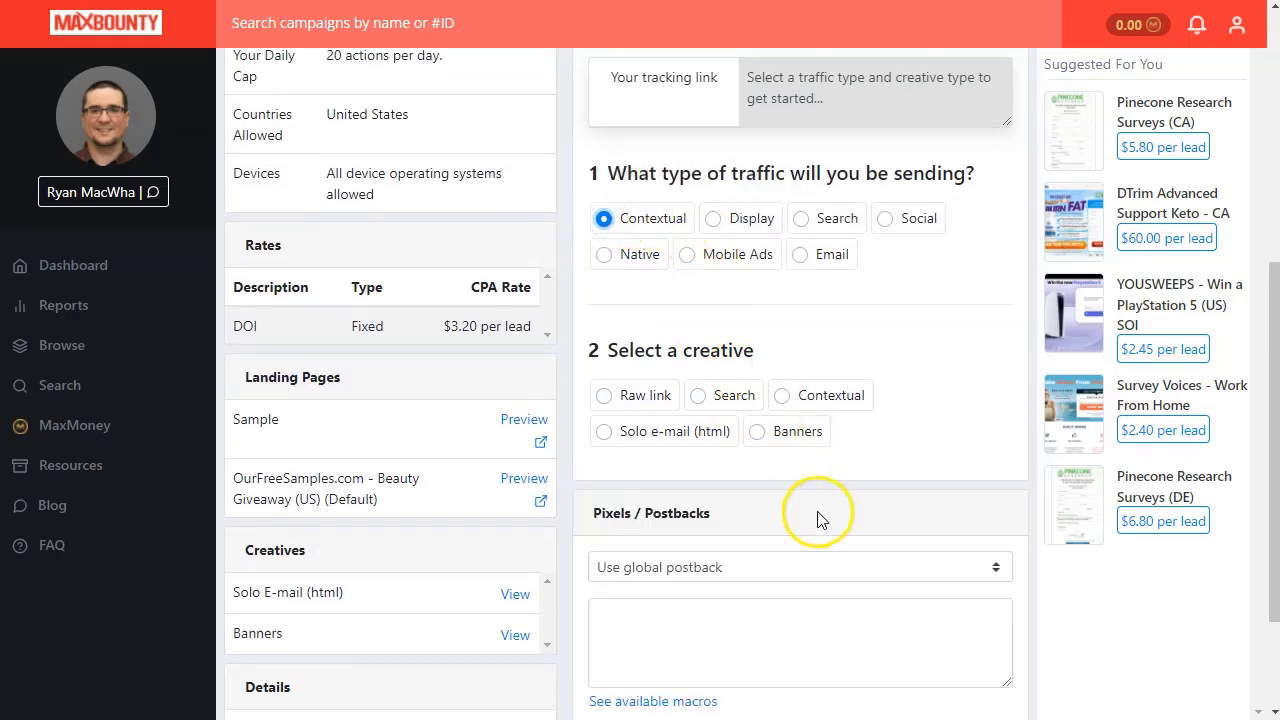
Step: Choose Raw link as the creative for the tracking link
{"action": "scroll", "coordinate": [818, 515], "scroll_direction": "down", "scroll_amount": 2}
{"action": "scroll", "coordinate": [765, 537], "scroll_direction": "up", "scroll_amount": 1}
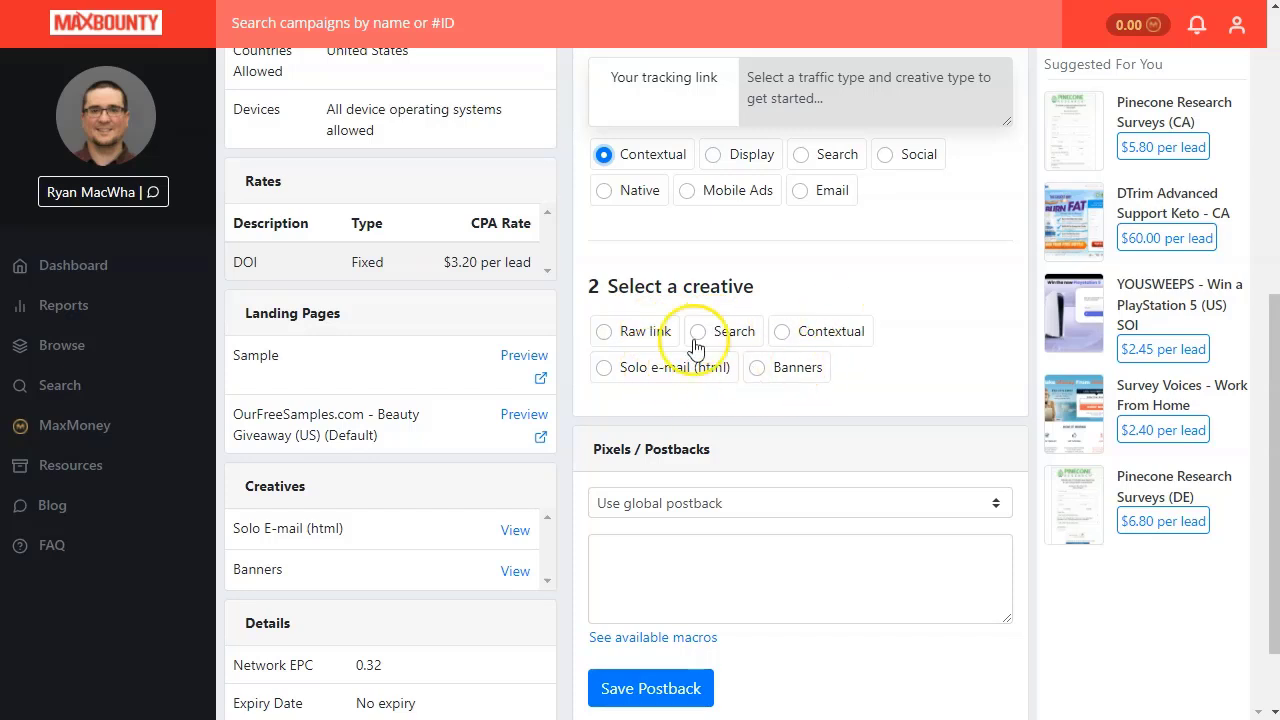
{"action": "left_click", "coordinate": [645, 331]}
Step: Review the tracking link's landing page selection, optional Sub IDs and Pixels / Postbacks settings
{"action": "scroll", "coordinate": [906, 463], "scroll_direction": "down", "scroll_amount": 5}
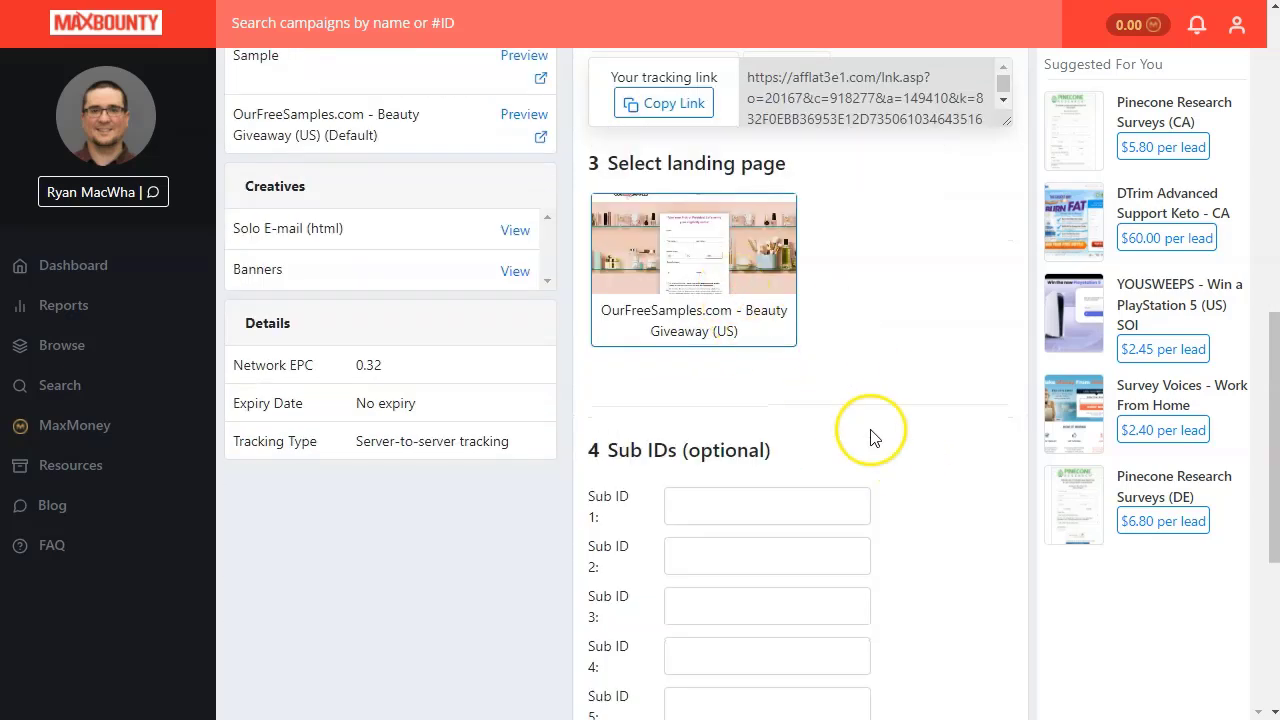
{"action": "scroll", "coordinate": [751, 506], "scroll_direction": "down", "scroll_amount": 4}
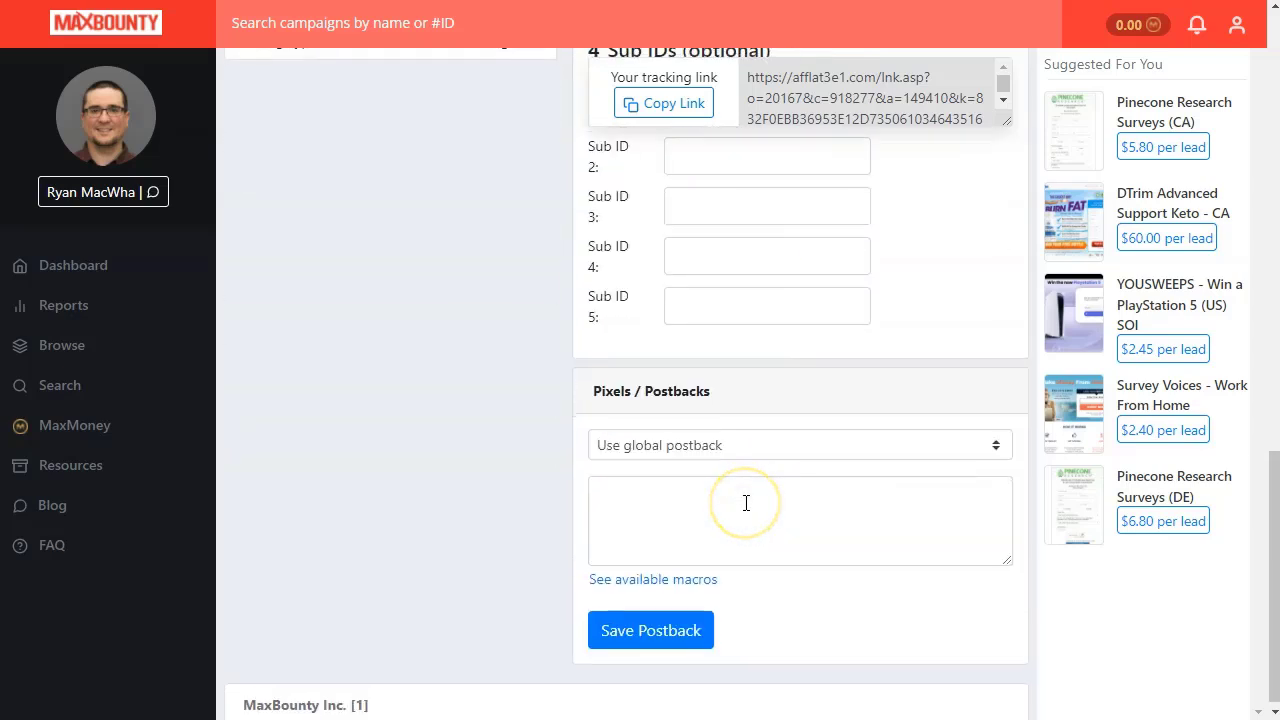
{"action": "scroll", "coordinate": [746, 503], "scroll_direction": "up", "scroll_amount": 1}
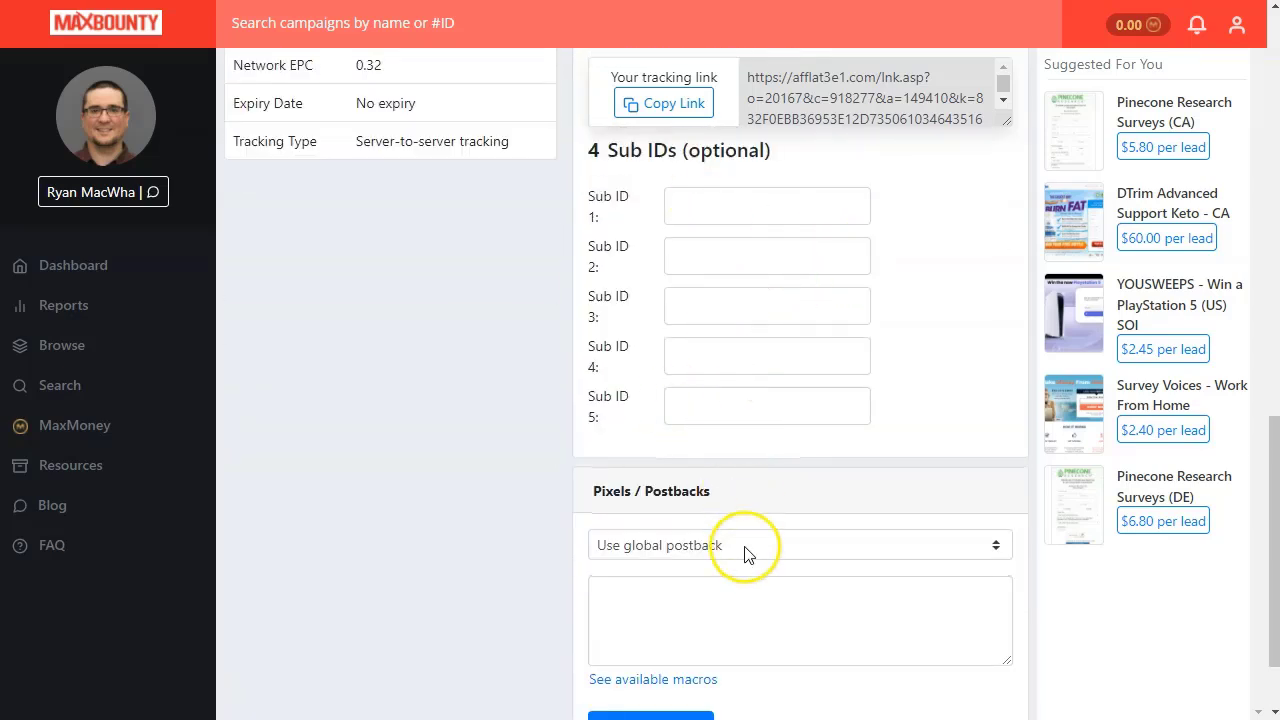
{"action": "scroll", "coordinate": [763, 535], "scroll_direction": "down", "scroll_amount": 1}
{"action": "scroll", "coordinate": [766, 530], "scroll_direction": "up", "scroll_amount": 5}
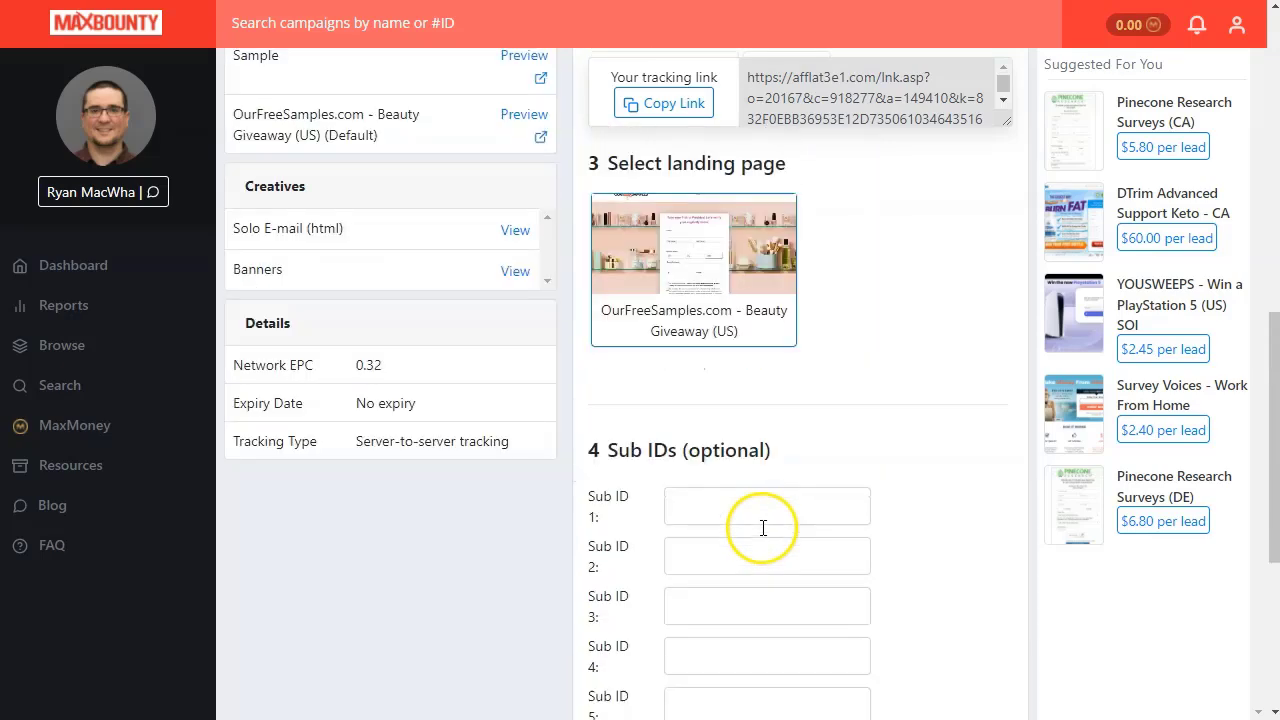
{"action": "scroll", "coordinate": [863, 514], "scroll_direction": "up", "scroll_amount": 2}
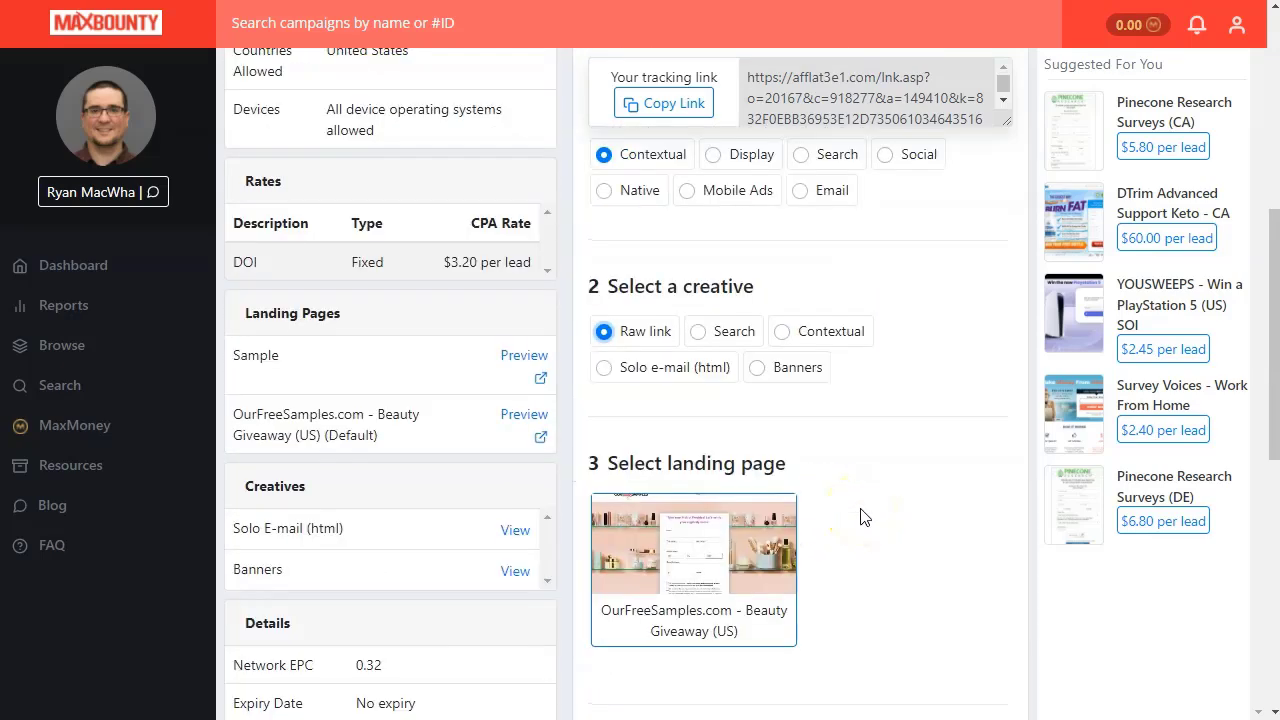
{"action": "scroll", "coordinate": [837, 534], "scroll_direction": "up", "scroll_amount": 2}
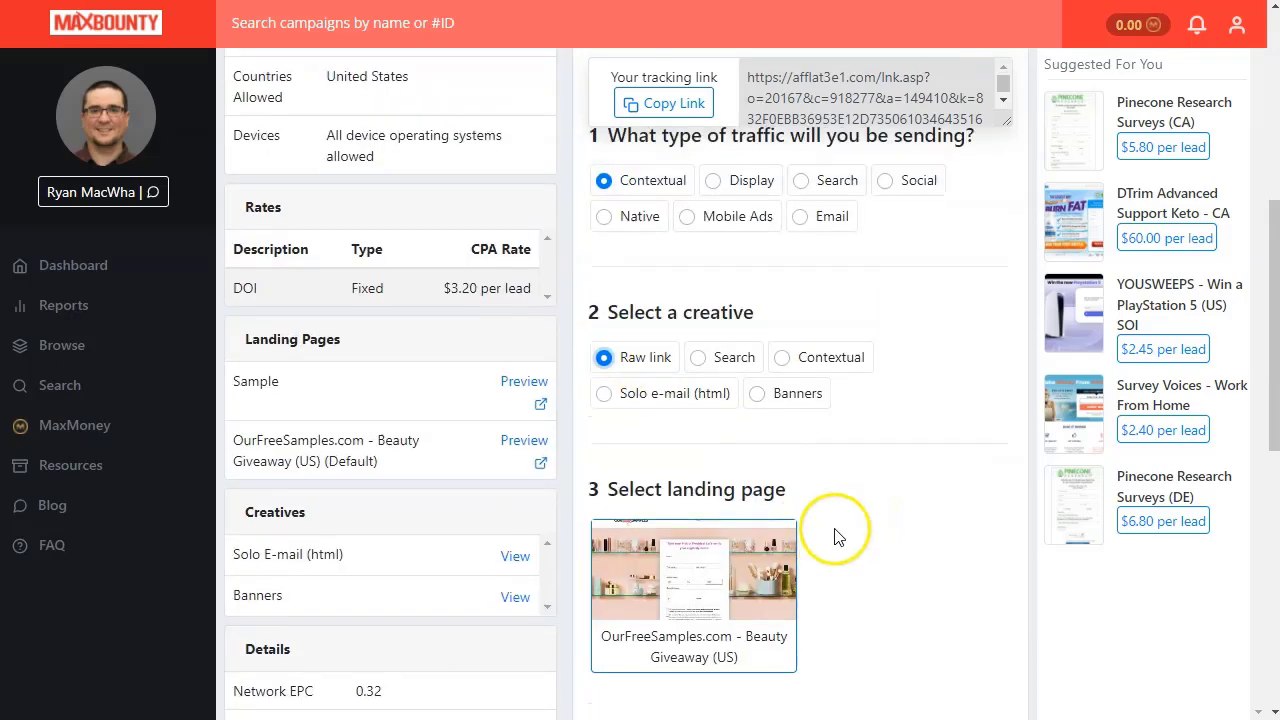
Step: Copy the campaign's tracking link and paste it into the text editor's blank document with two empty lines above it
{"action": "left_click", "coordinate": [684, 333]}
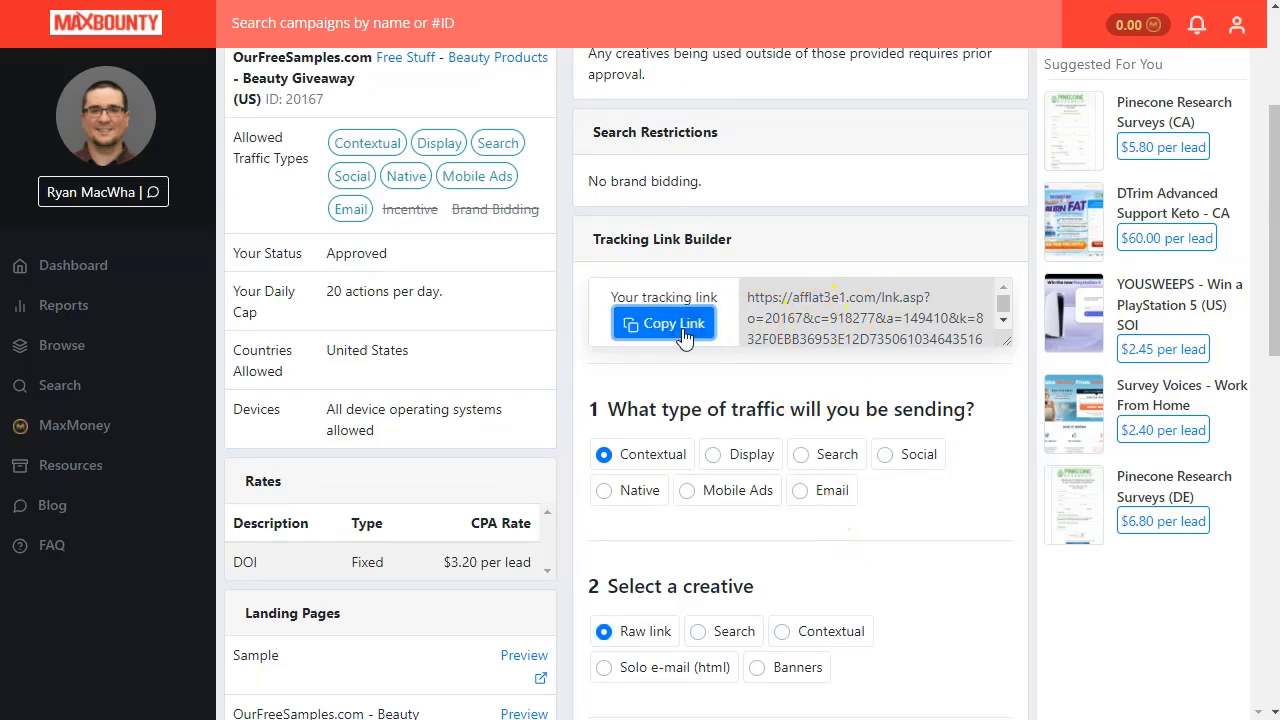
{"action": "key", "text": "alt+Tab"}
{"action": "key", "text": "ctrl+v"}
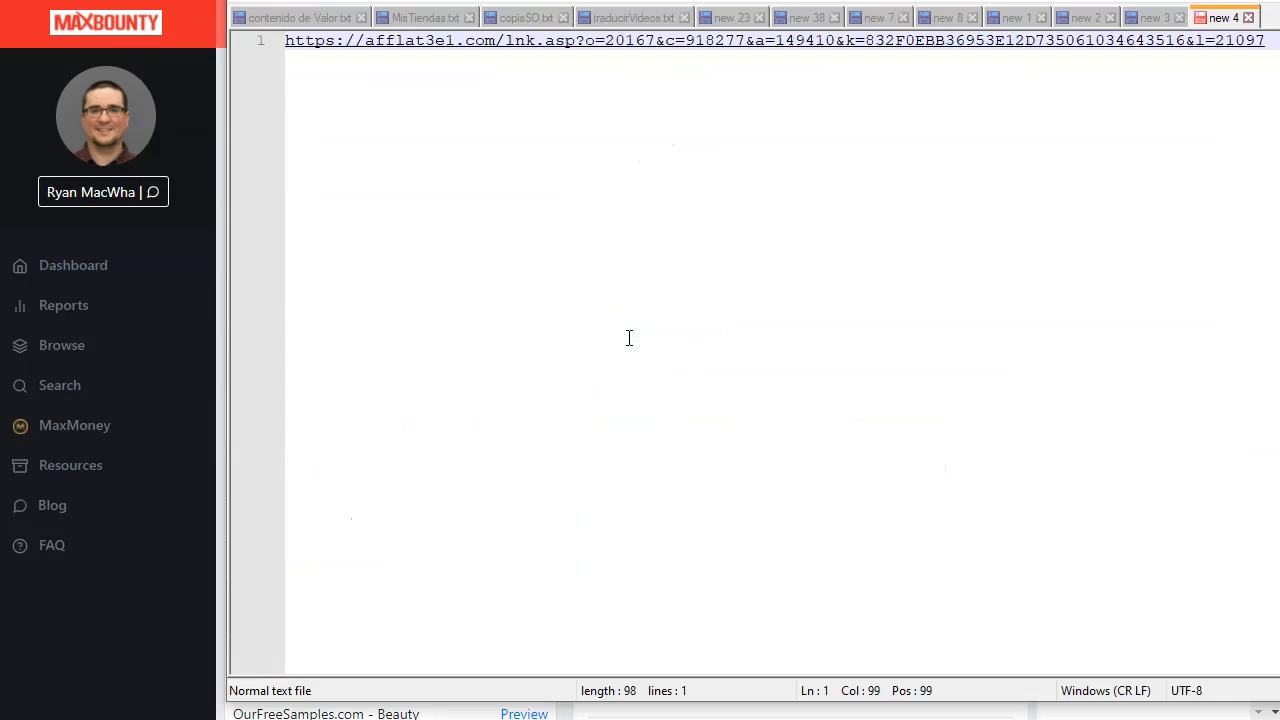
{"action": "key", "text": "Return"}
{"action": "key", "text": "ctrl+Home"}
{"action": "key", "text": "Return"}
{"action": "key", "text": "Return"}
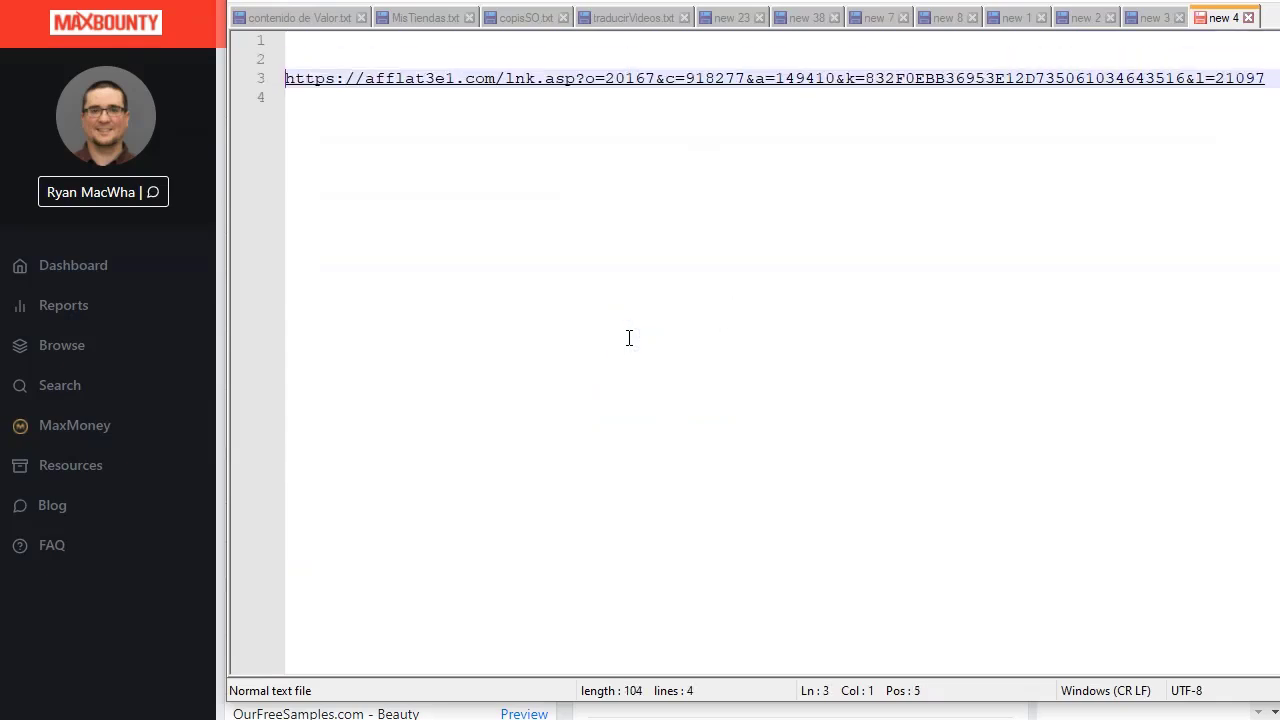
Step: Write "Oferta de" on the line above the link, and copy the title "OurFreeSamples.com - Beauty Giveaway" from the MaxBounty campaign page
{"action": "key", "text": "Up"}
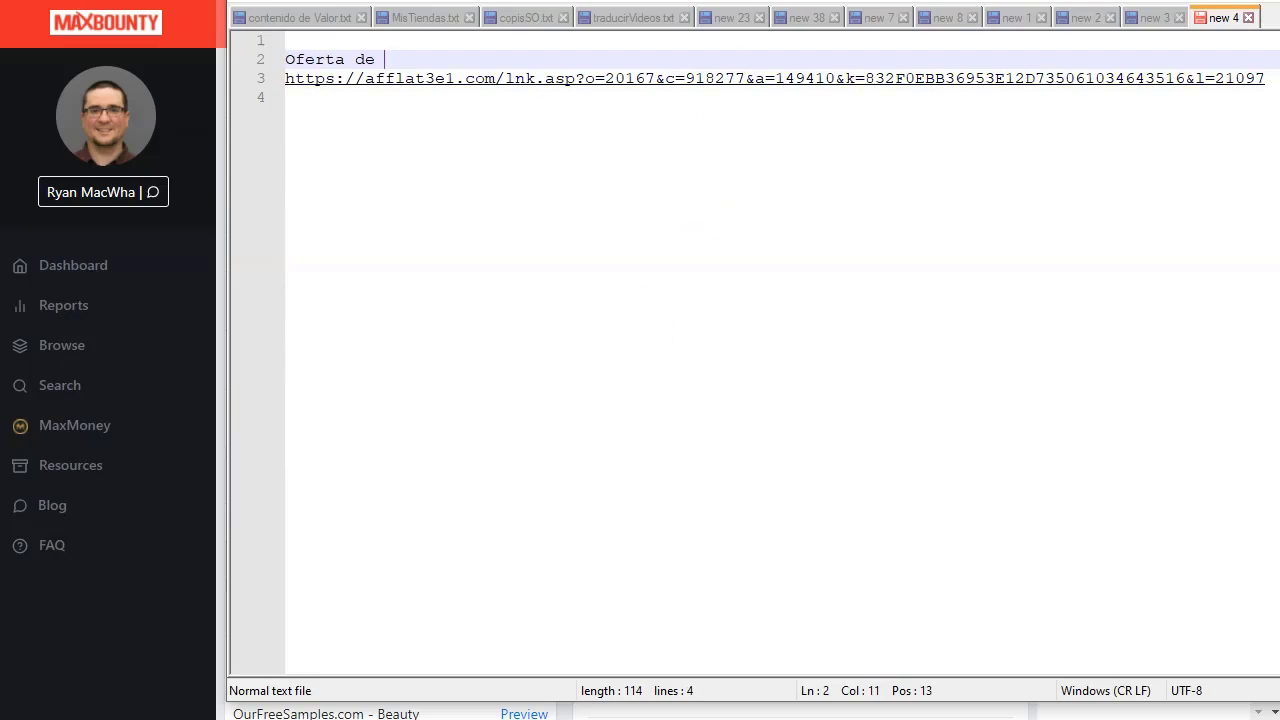
{"action": "left_click", "coordinate": [221, 336]}
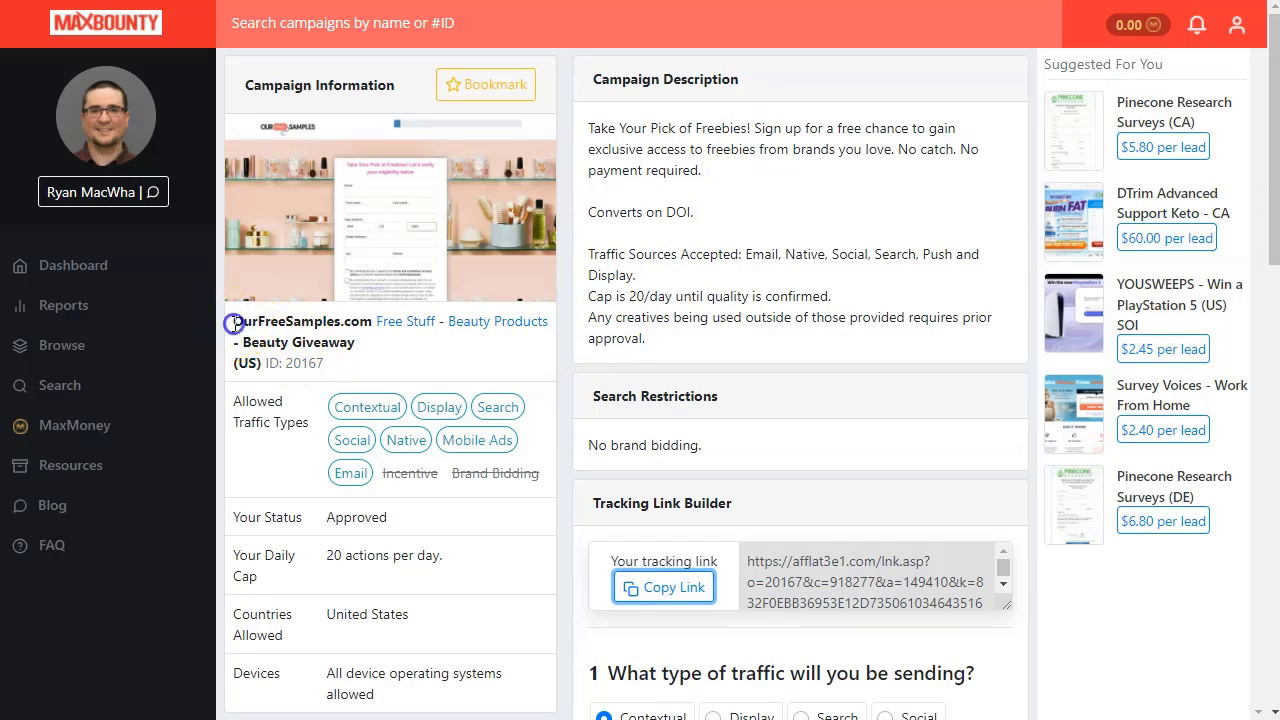
{"action": "left_click_drag", "start_coordinate": [230, 322], "coordinate": [348, 323]}
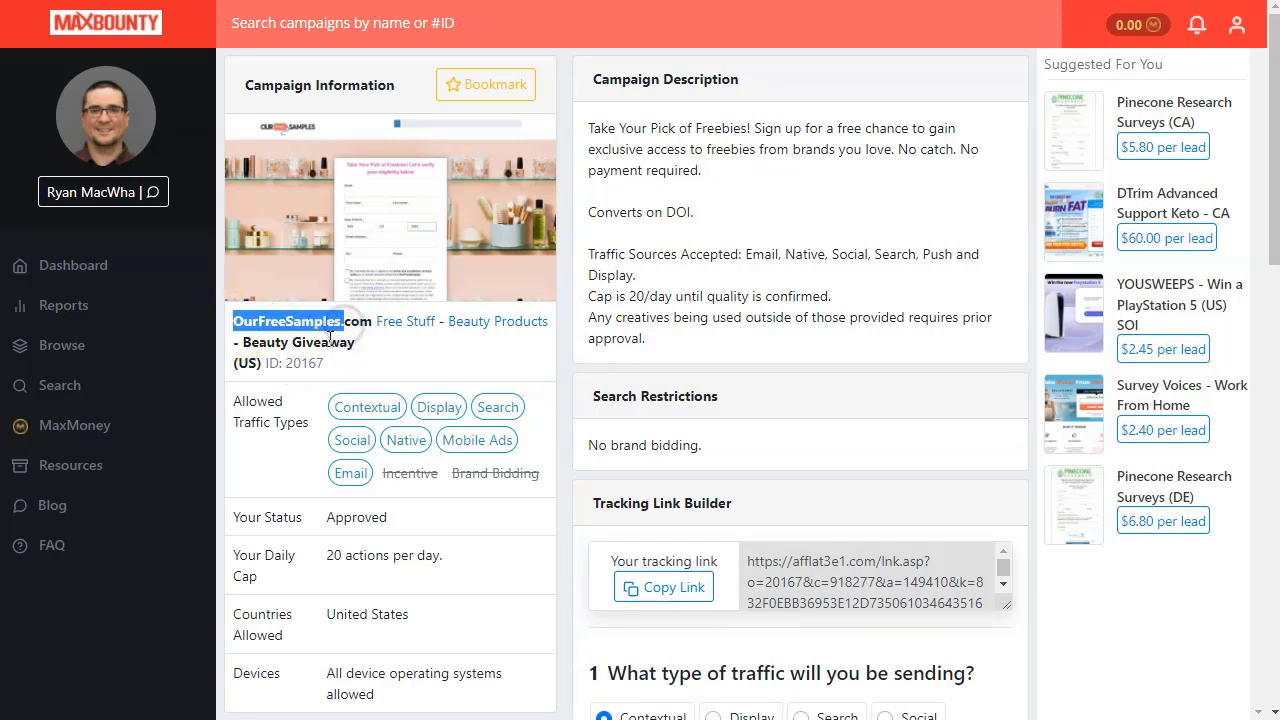
{"action": "left_click", "coordinate": [357, 347]}
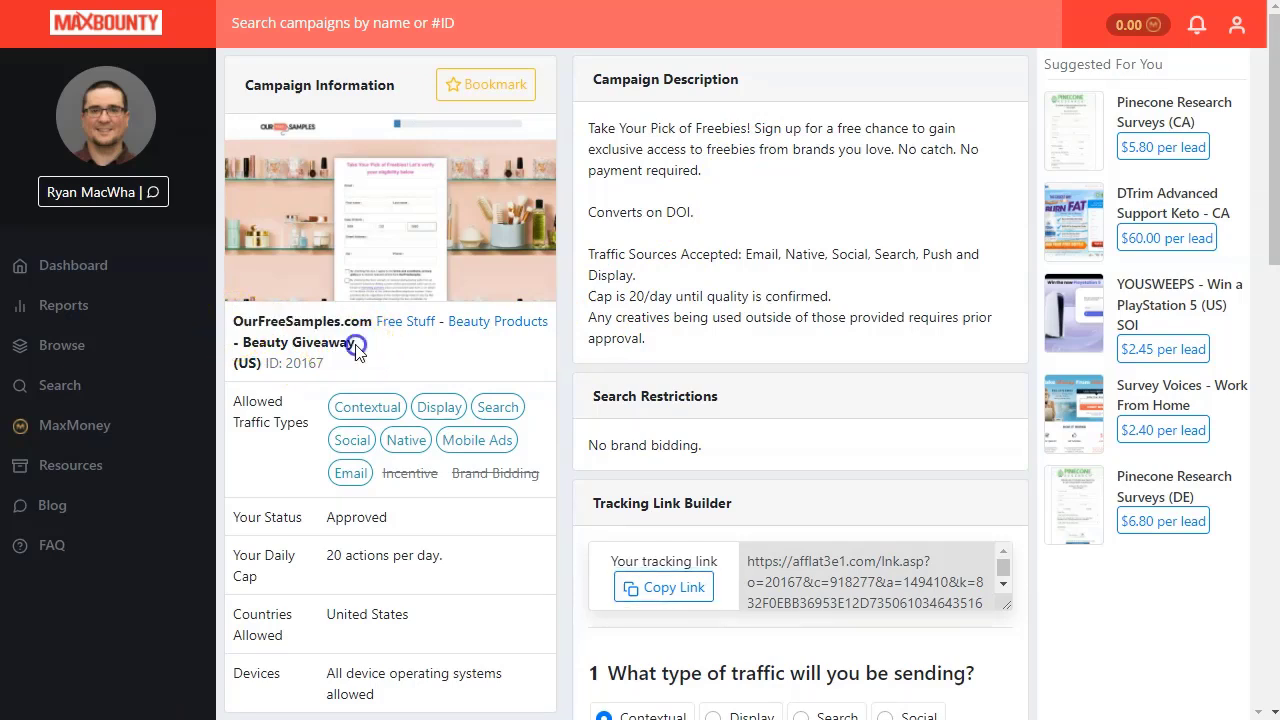
{"action": "left_click_drag", "start_coordinate": [358, 344], "coordinate": [237, 323]}
{"action": "right_click", "coordinate": [267, 324]}
{"action": "left_click", "coordinate": [315, 340]}
Step: Complete the link's label in the text editor with the copied campaign title and add an empty line below the link
{"action": "key", "text": "alt+Tab"}
{"action": "left_click", "coordinate": [410, 57]}
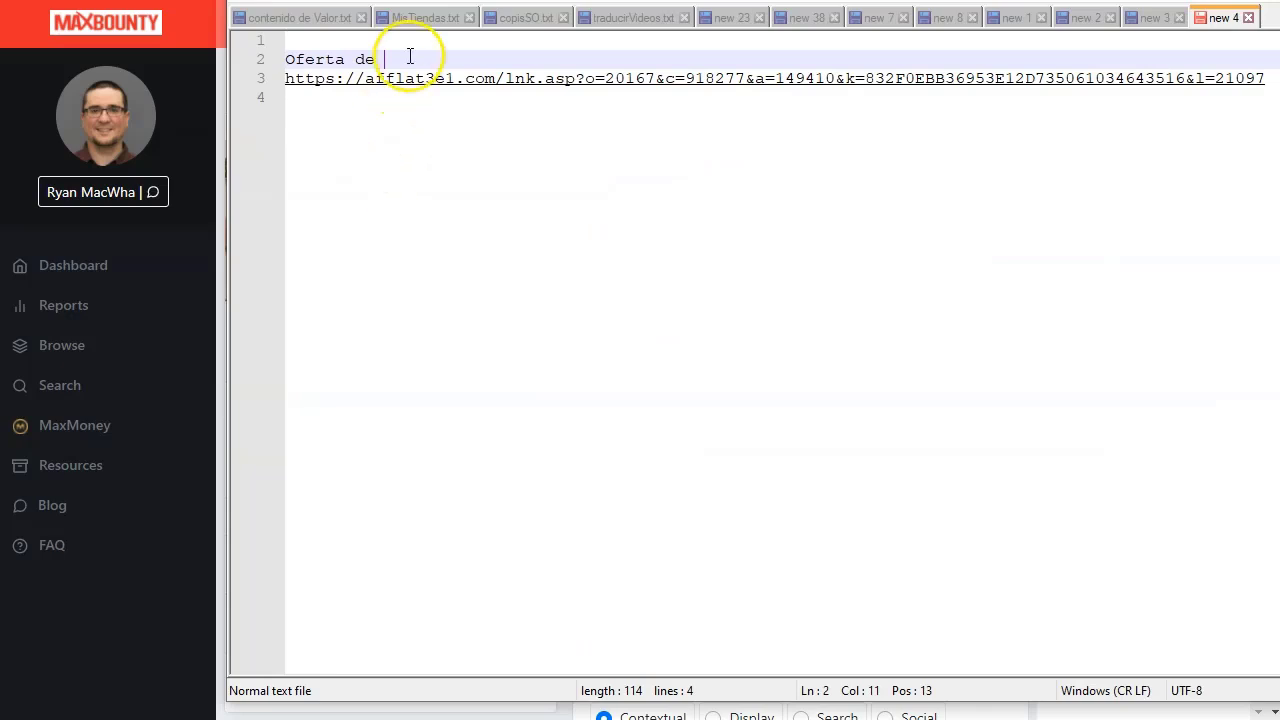
{"action": "right_click", "coordinate": [410, 57]}
{"action": "left_click", "coordinate": [466, 112]}
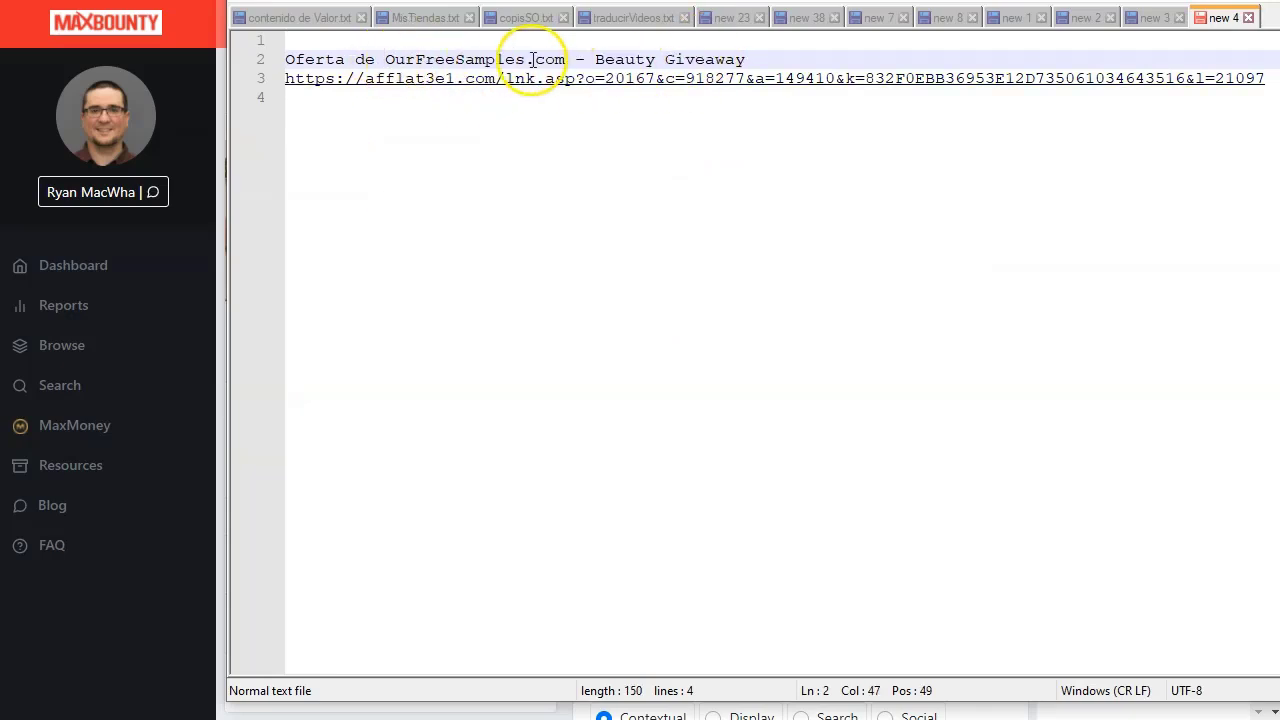
{"action": "left_click", "coordinate": [480, 143]}
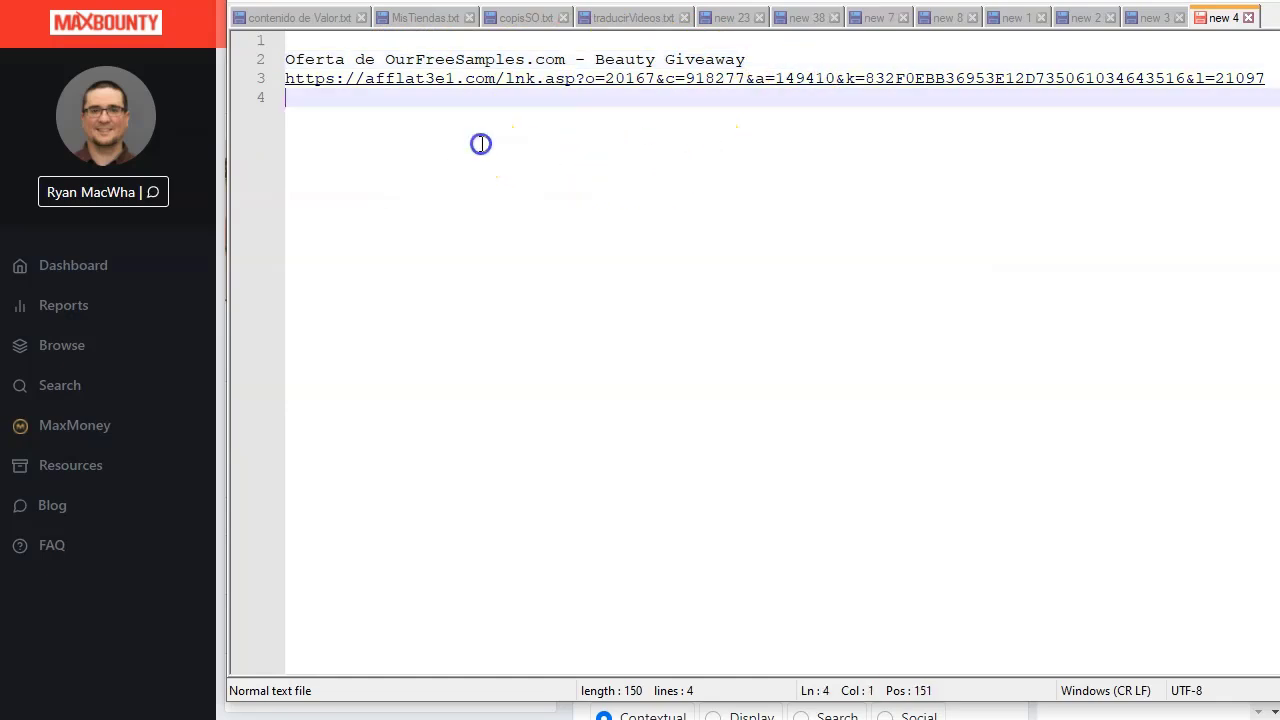
{"action": "key", "text": "Return"}
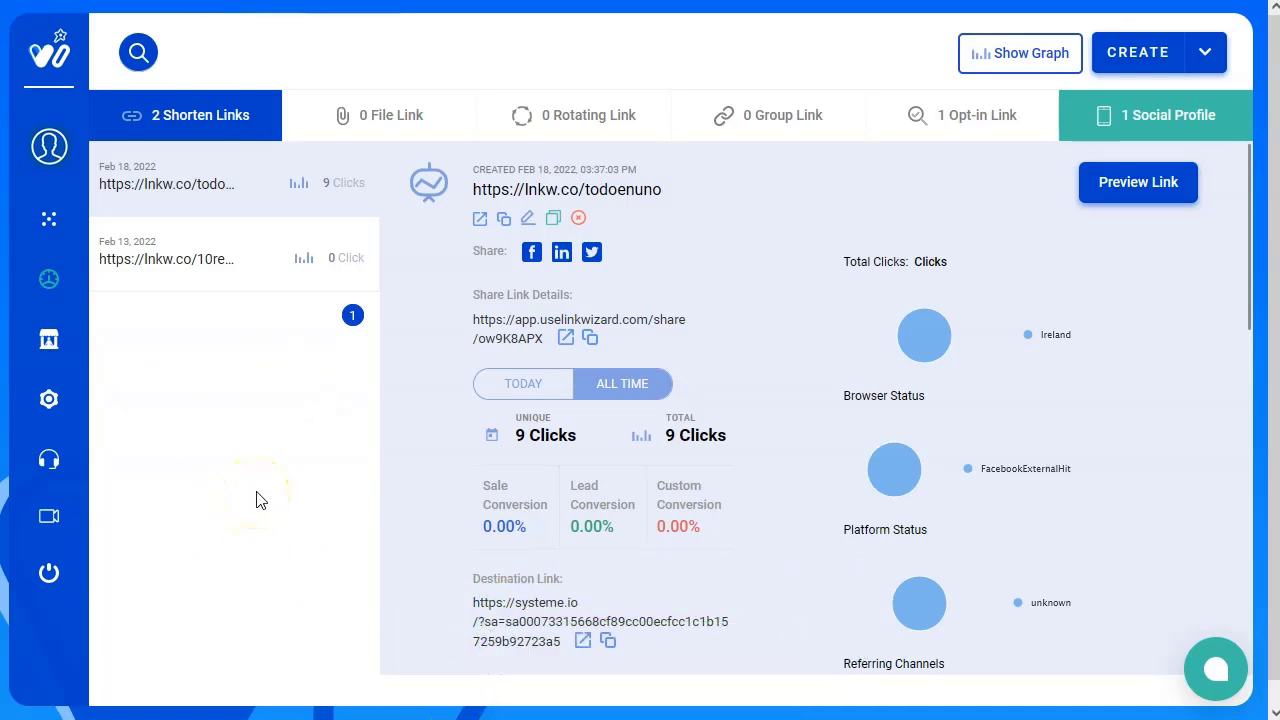
Step: Open the form for creating a new shortened link in the LinkWizard dashboard
{"action": "left_click", "coordinate": [1208, 53]}
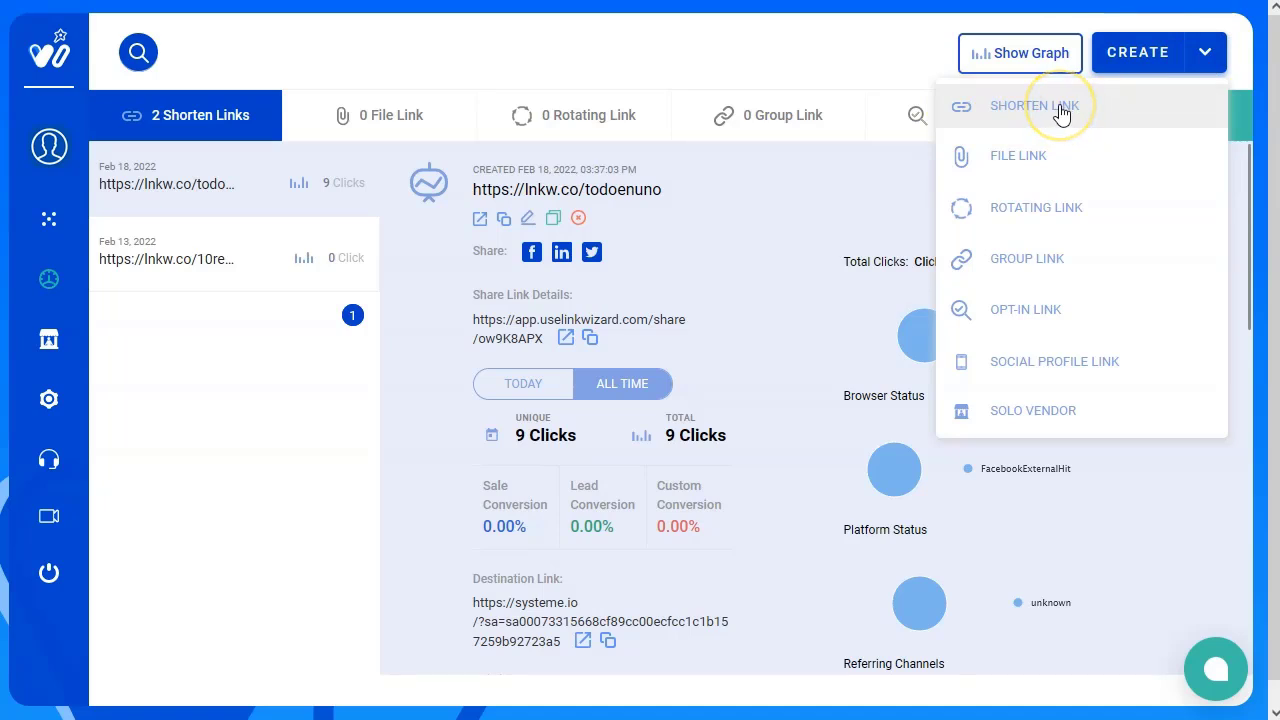
{"action": "left_click", "coordinate": [1062, 110]}
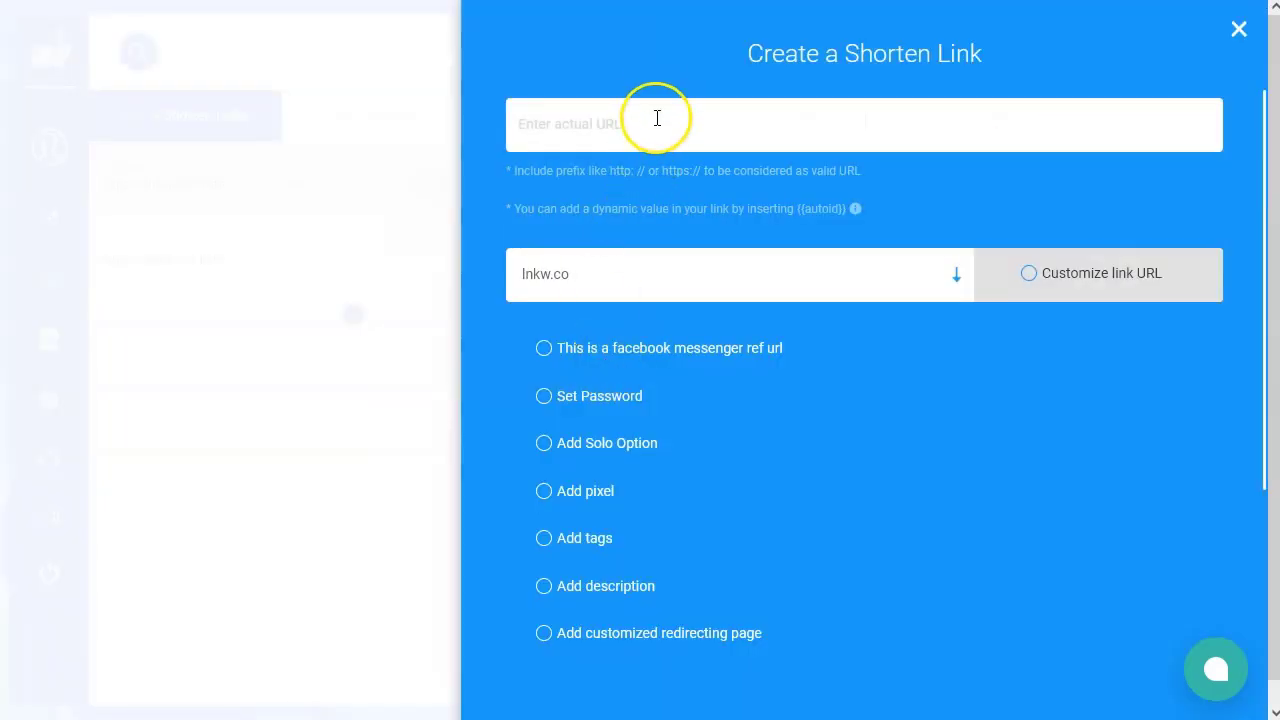
{"action": "left_click", "coordinate": [657, 118]}
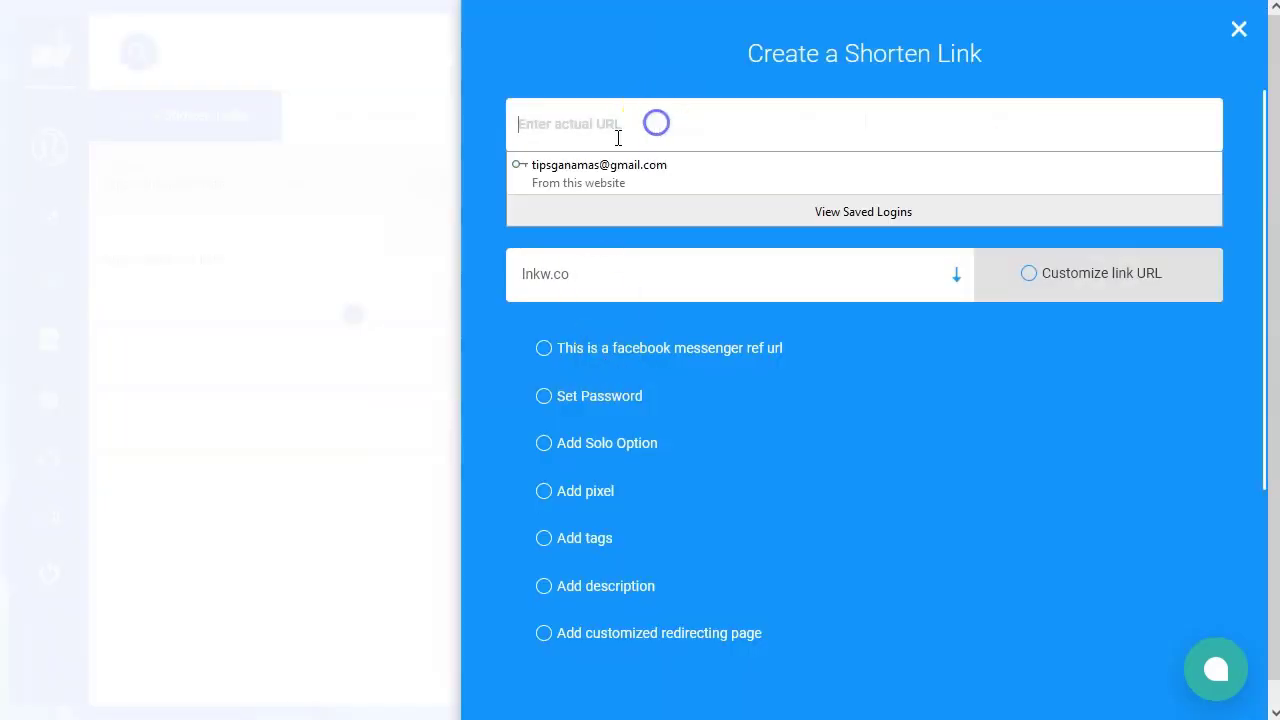
{"action": "left_click", "coordinate": [628, 76]}
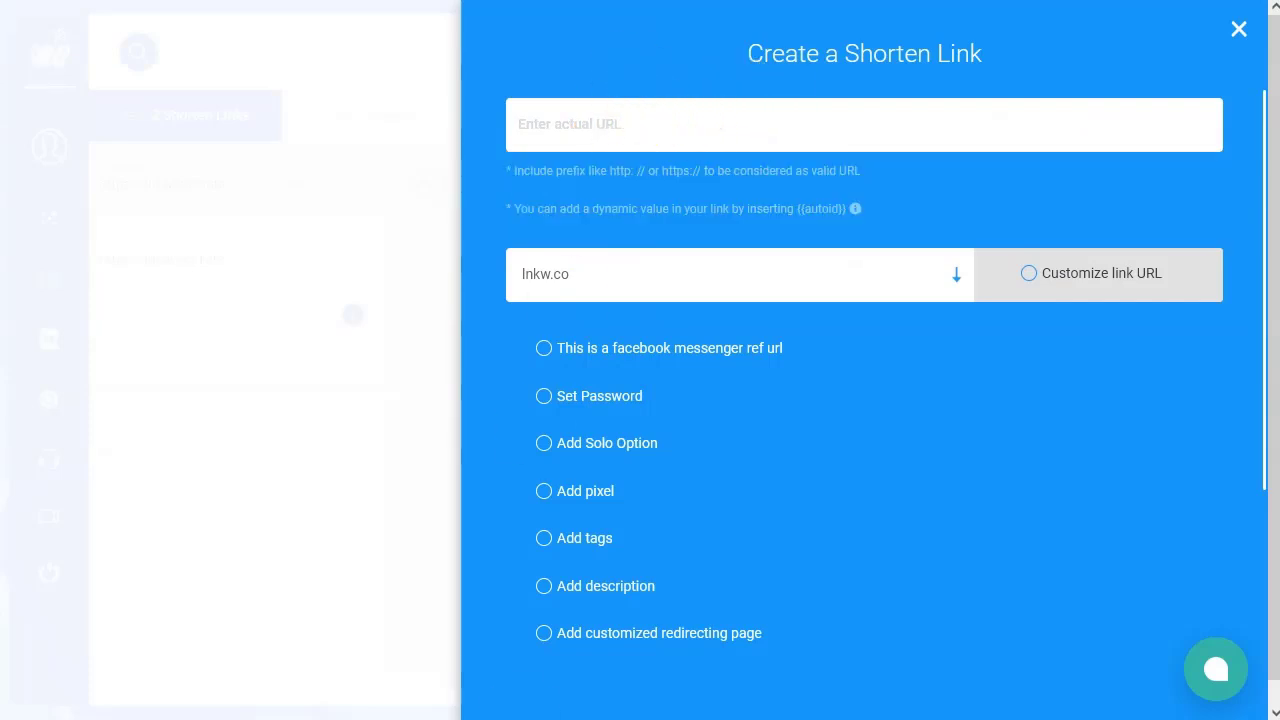
Step: Copy the MaxBounty tracking link from the text editor and paste it as the actual URL in LinkWizard's short-link form
{"action": "key", "text": "alt+Tab"}
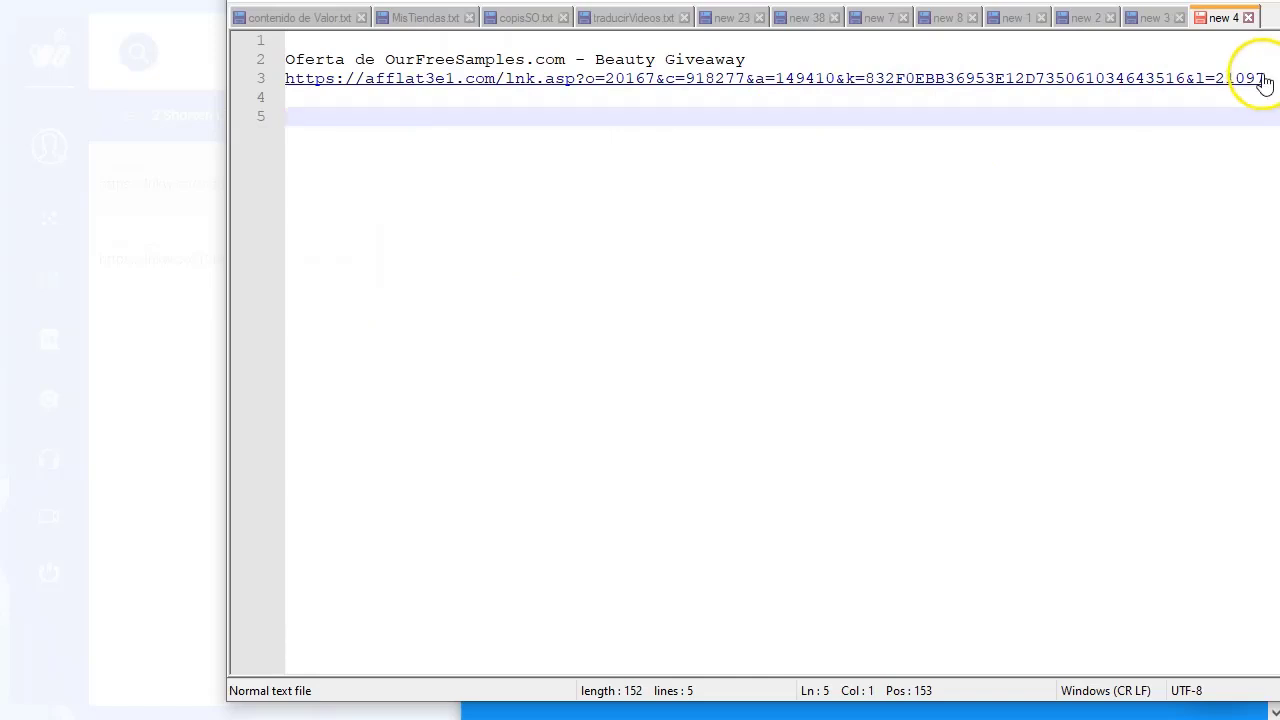
{"action": "left_click_drag", "start_coordinate": [1270, 78], "coordinate": [277, 86]}
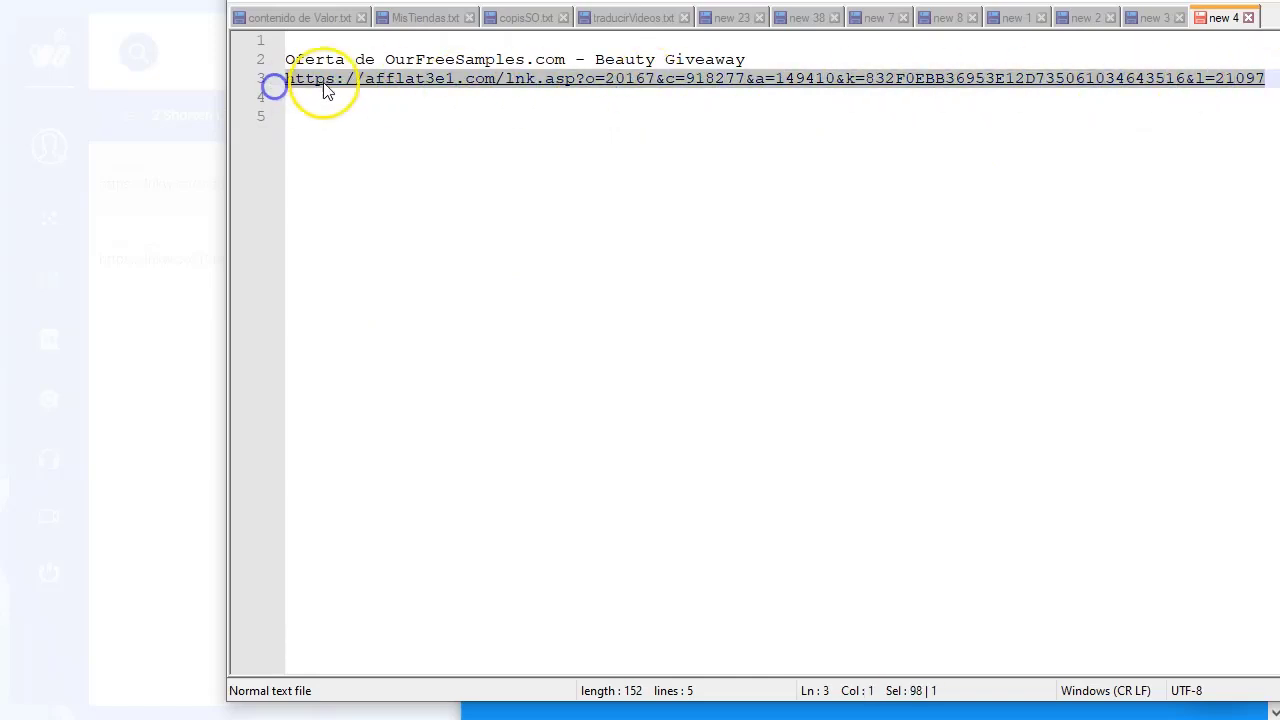
{"action": "right_click", "coordinate": [331, 88]}
{"action": "left_click", "coordinate": [370, 117]}
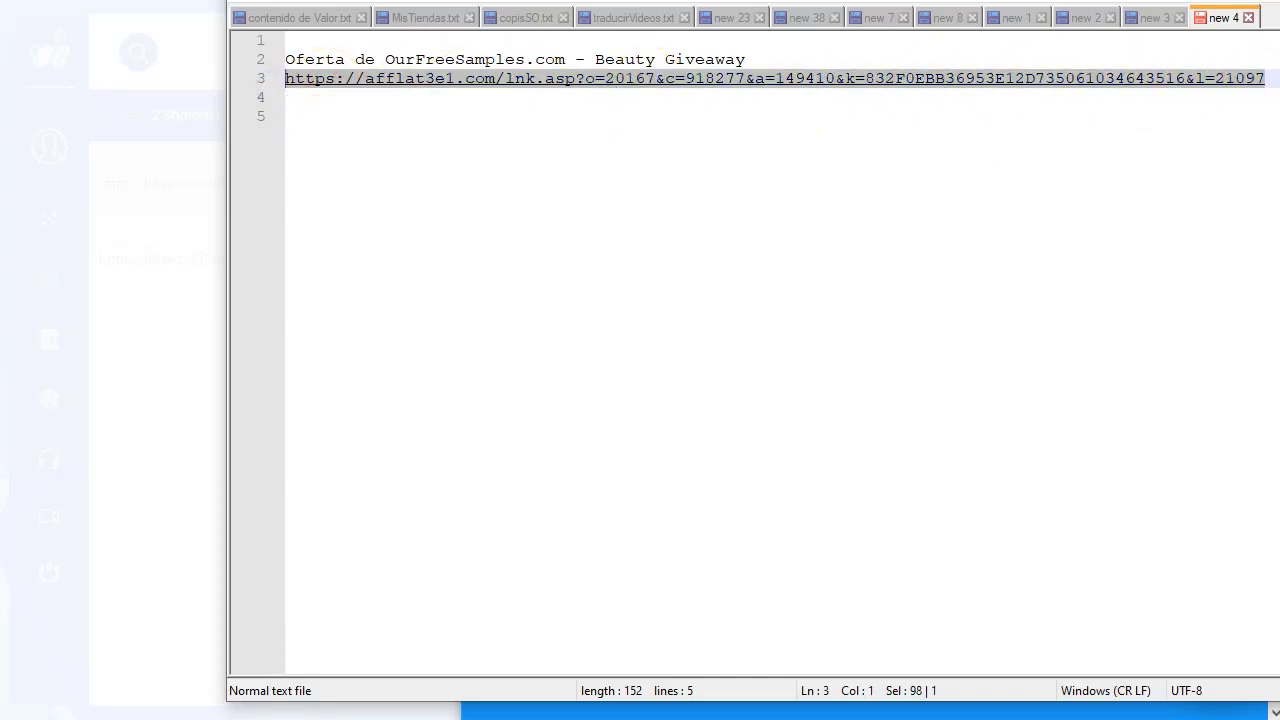
{"action": "key", "text": "alt+Tab"}
{"action": "right_click", "coordinate": [885, 113]}
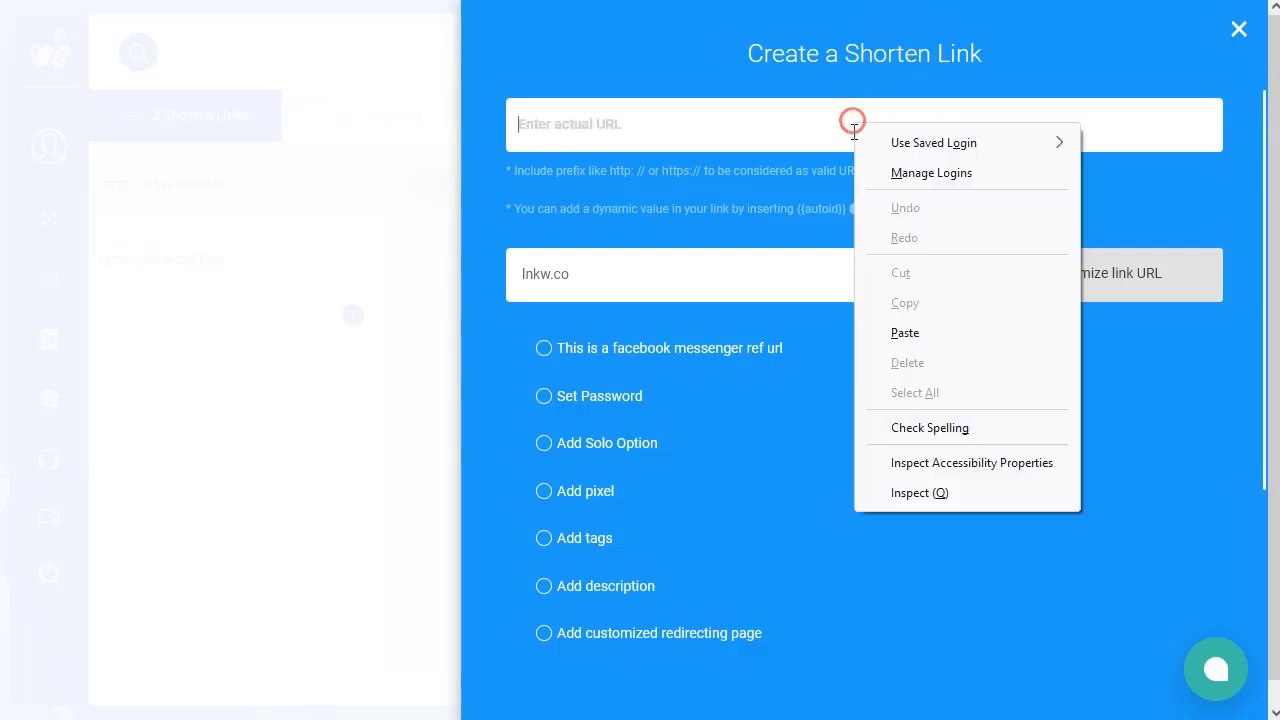
{"action": "left_click", "coordinate": [924, 330]}
{"action": "left_click", "coordinate": [931, 218]}
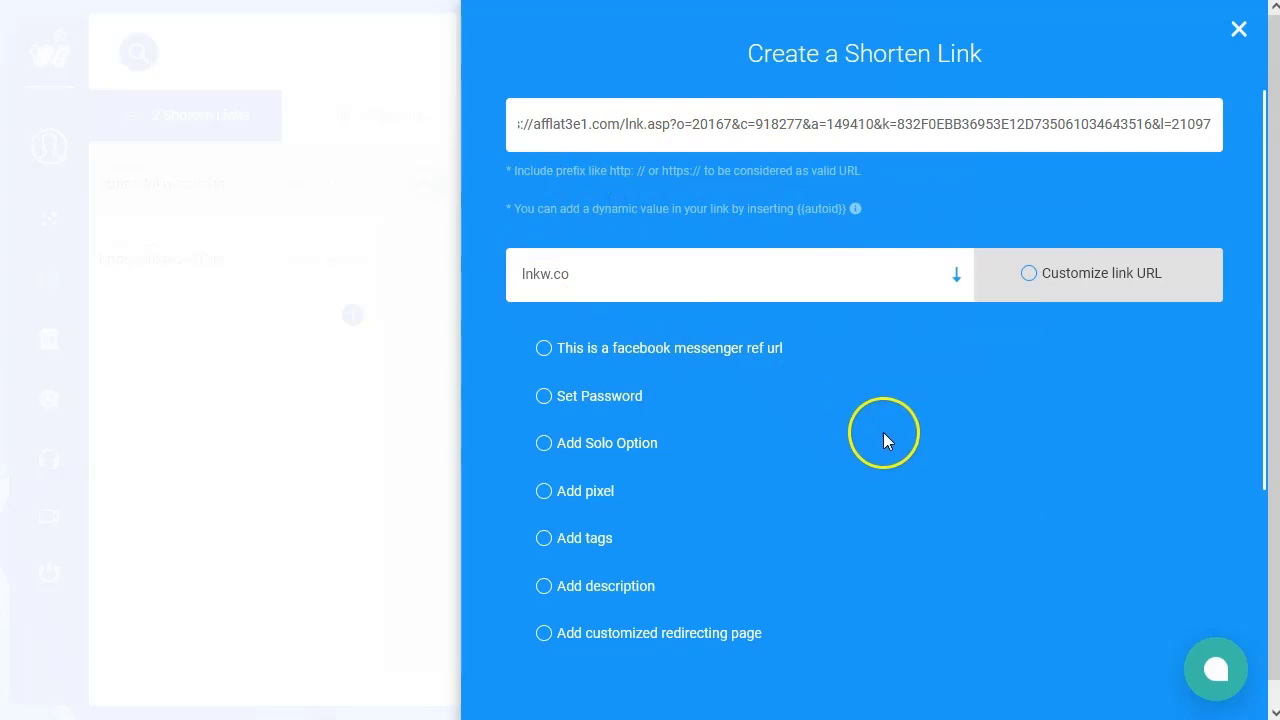
Step: Create the short link on the lnkw.co domain, leaving all the optional settings off
{"action": "scroll", "coordinate": [755, 414], "scroll_direction": "down", "scroll_amount": 1}
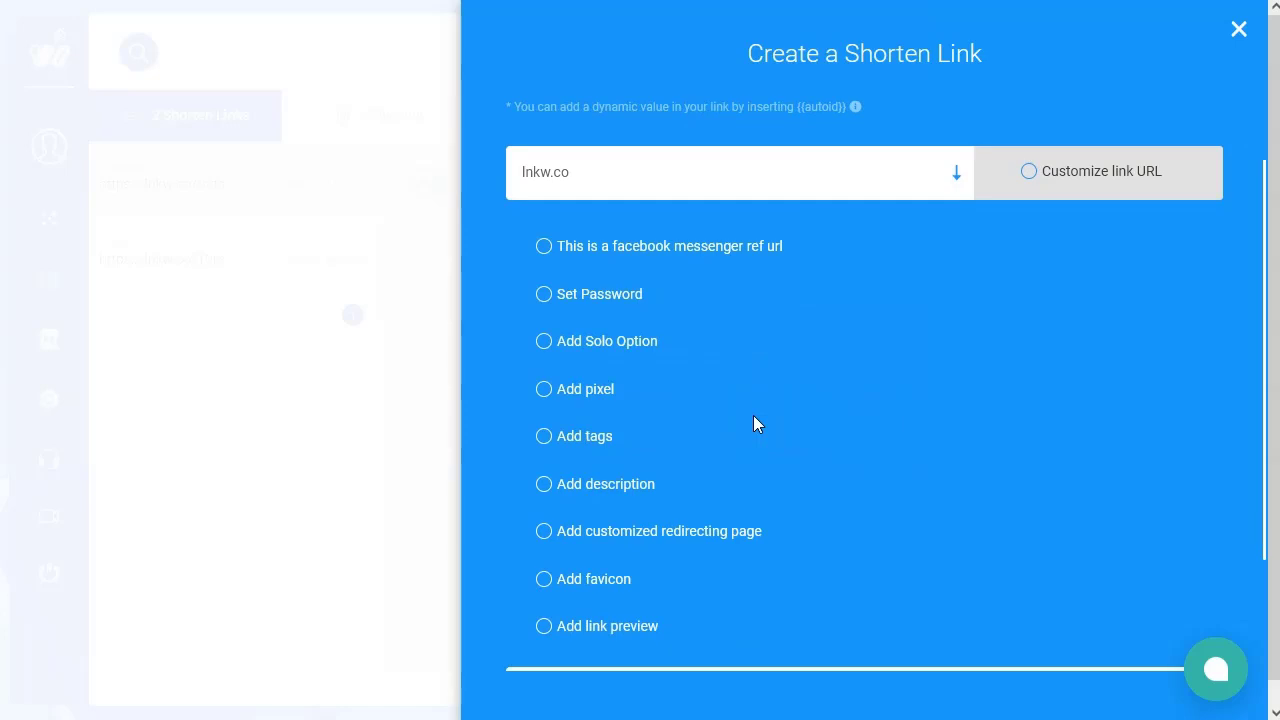
{"action": "scroll", "coordinate": [750, 414], "scroll_direction": "up", "scroll_amount": 1}
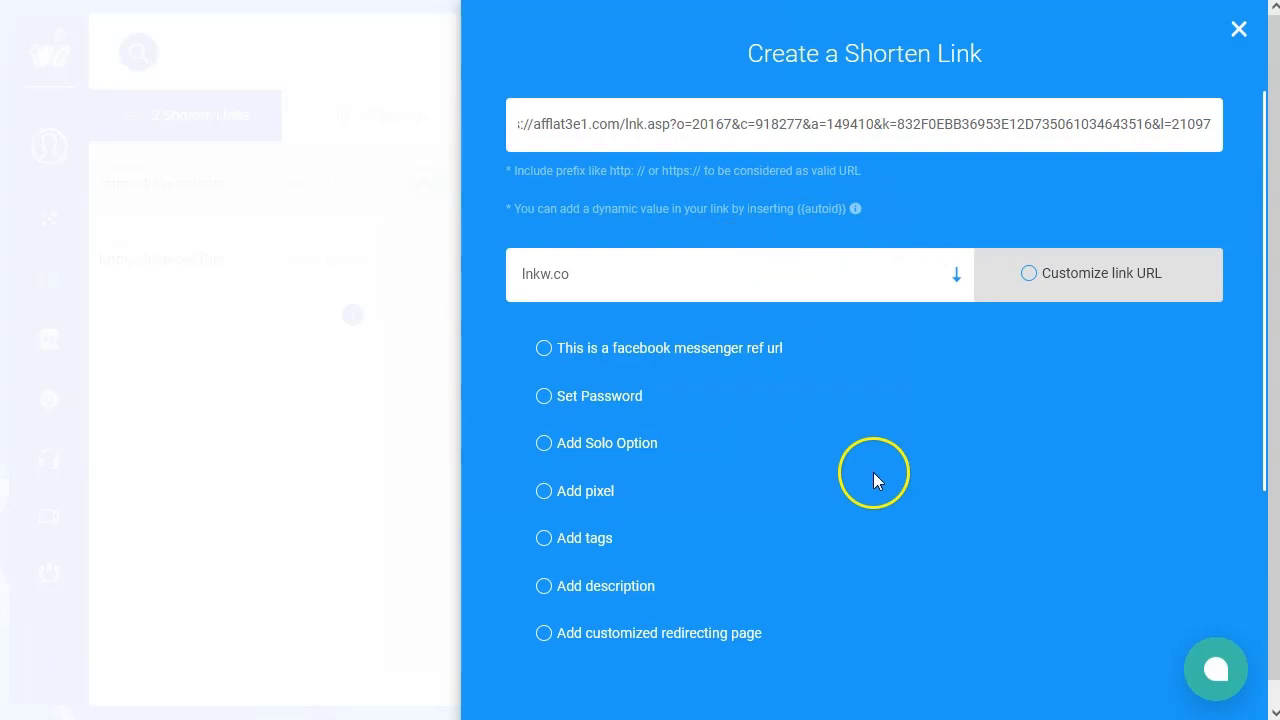
{"action": "scroll", "coordinate": [873, 472], "scroll_direction": "down", "scroll_amount": 3}
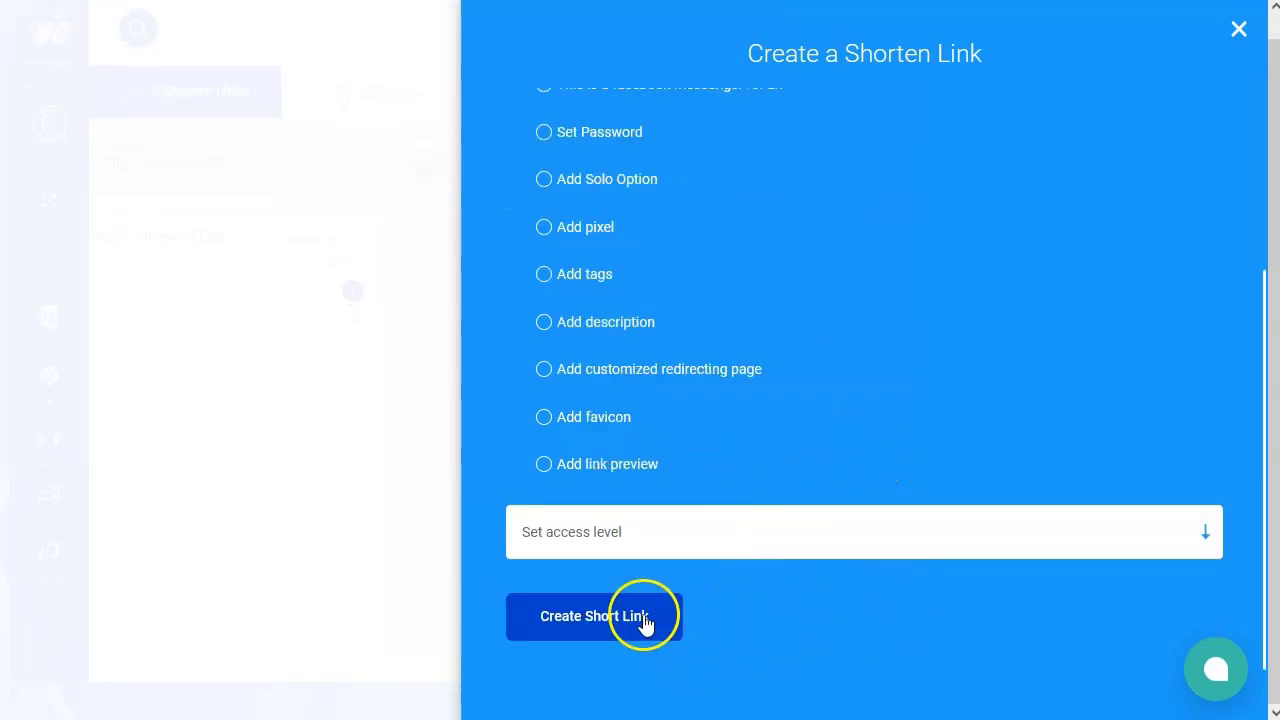
{"action": "left_click", "coordinate": [591, 618]}
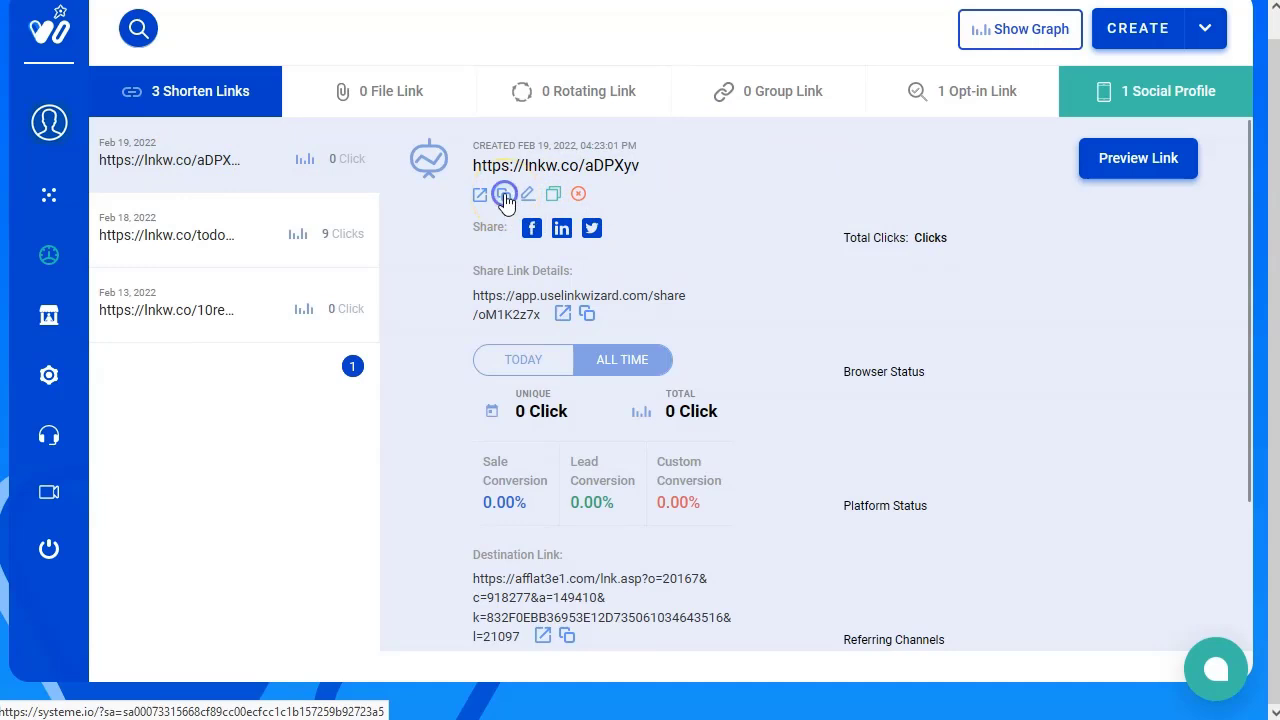
{"action": "key", "text": "alt+Tab"}
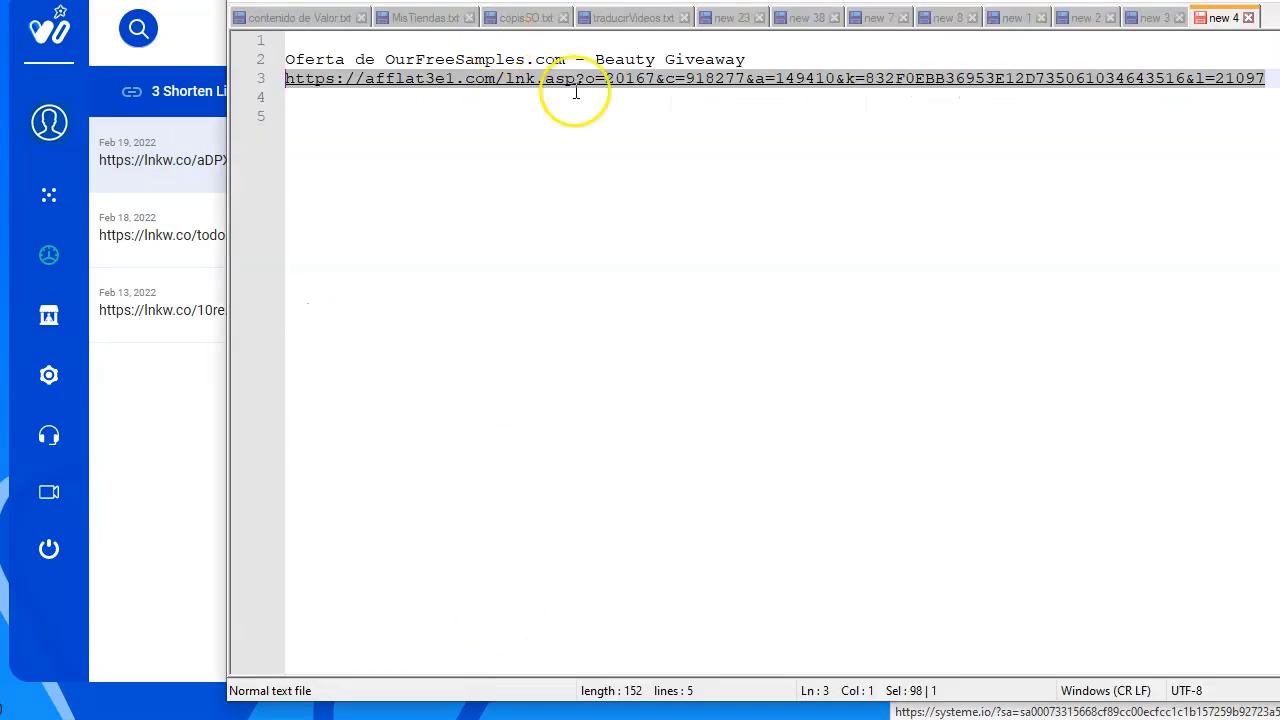
{"action": "left_click", "coordinate": [776, 227]}
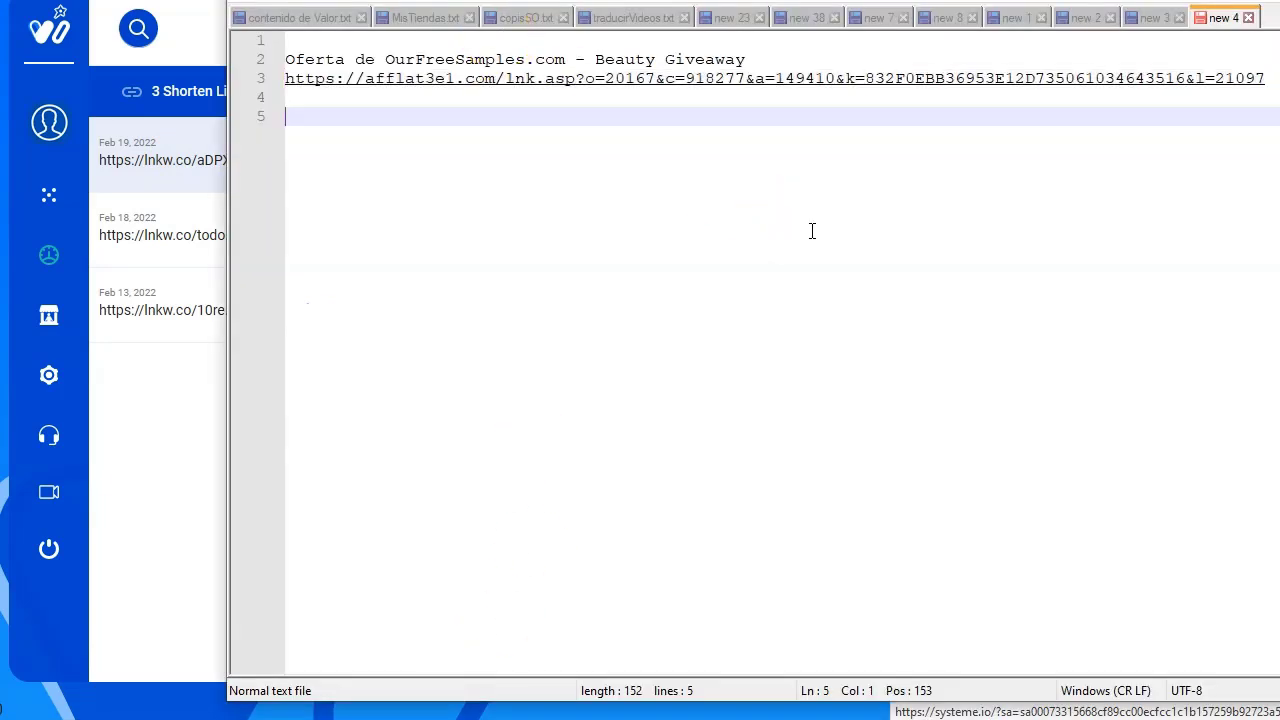
{"action": "key", "text": "ctrl+v"}
{"action": "key", "text": "Up"}
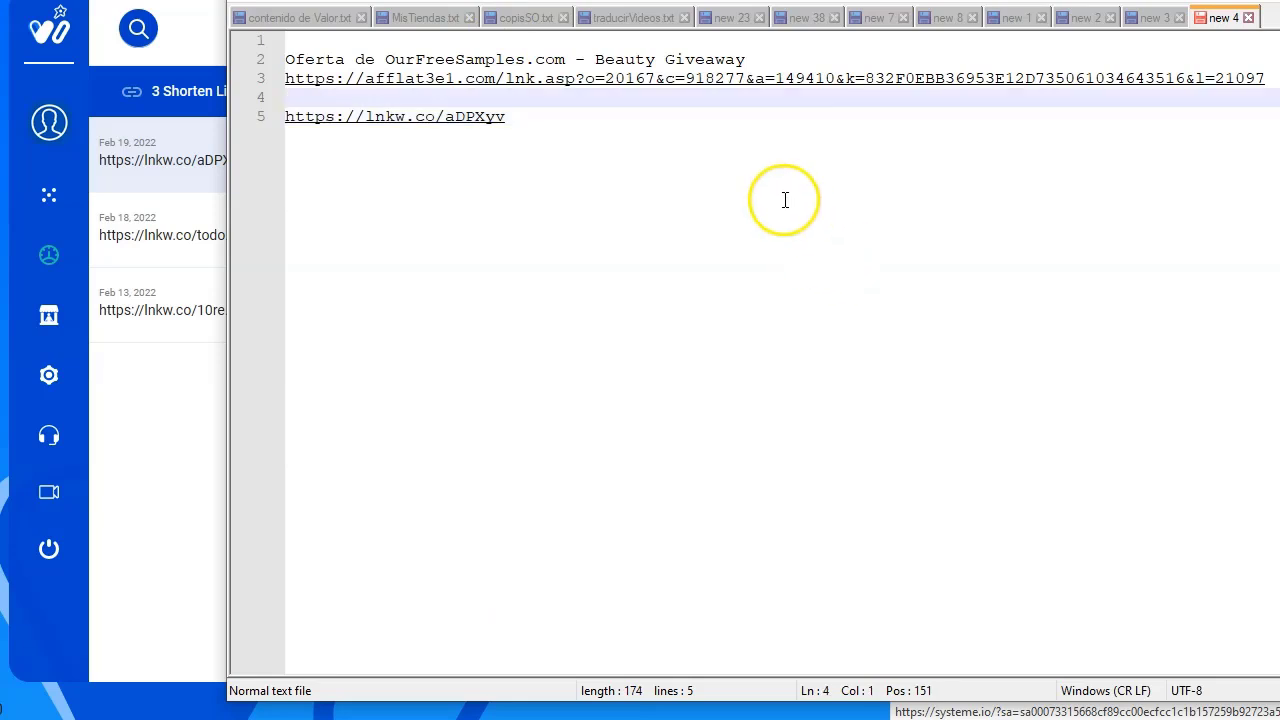
Step: Write the heading "Fuente de tráfico - anuncios clasificados" three lines below the short link
{"action": "left_click", "coordinate": [528, 119]}
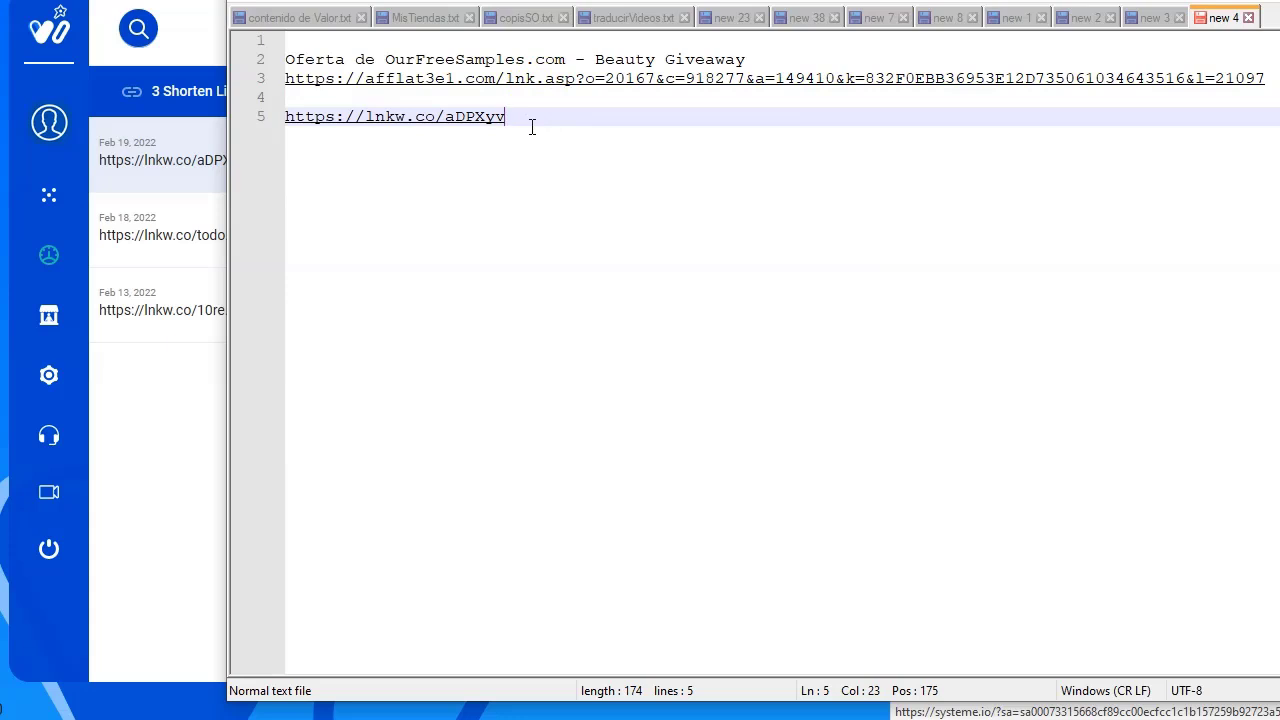
{"action": "key", "text": "Return"}
{"action": "key", "text": "Return"}
{"action": "key", "text": "Return"}
{"action": "type", "text": "Fuente de tráfico"}
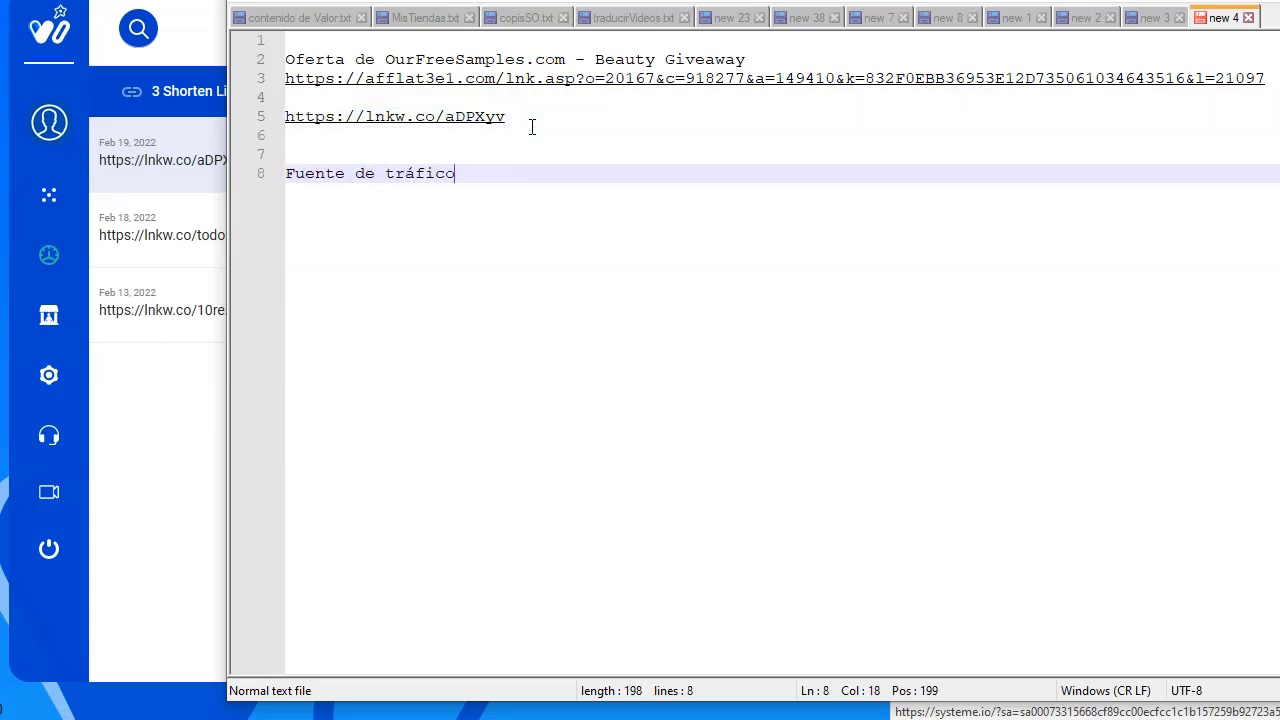
{"action": "type", "text": "."}
{"action": "left_click", "coordinate": [540, 174]}
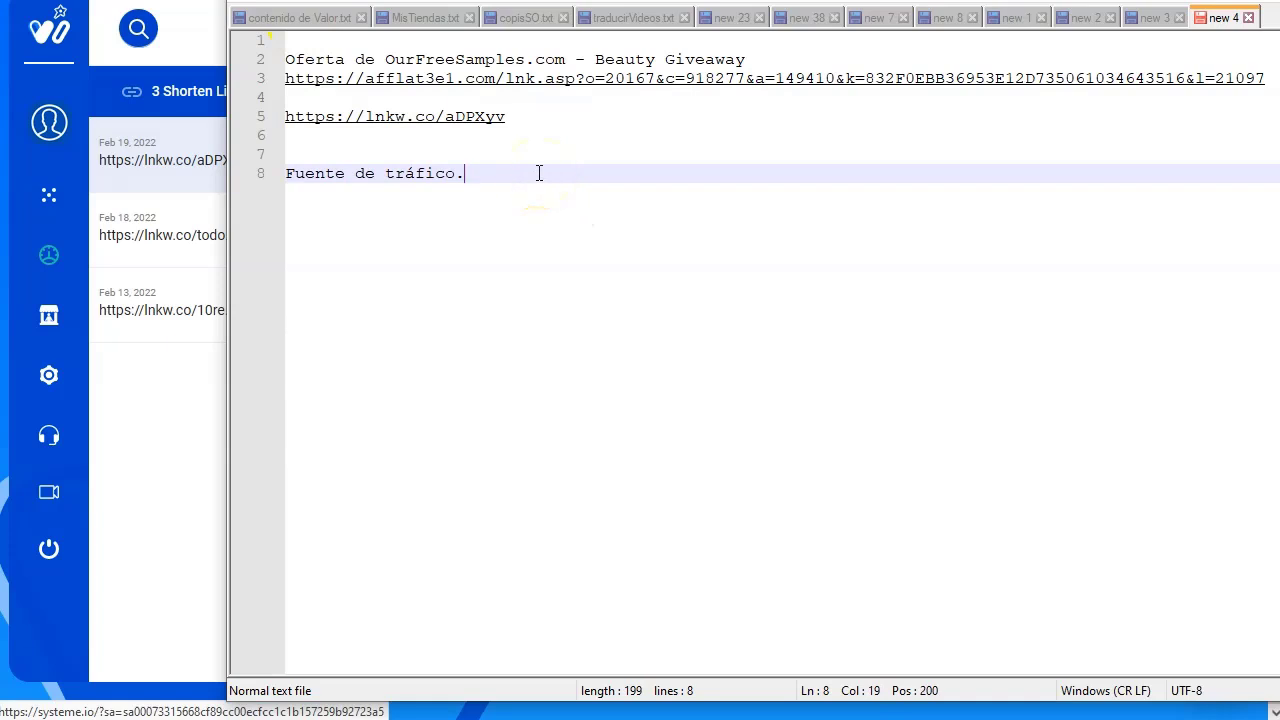
{"action": "type", "text": "- anuncios clasificados"}
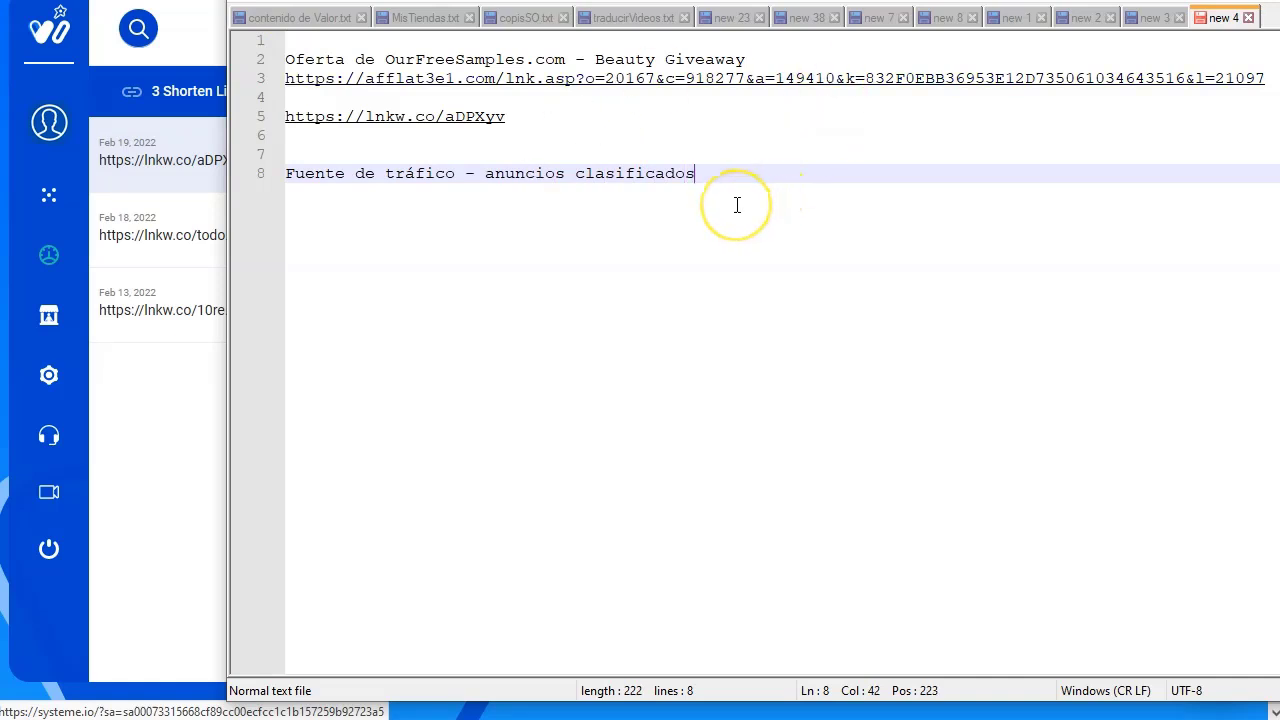
Step: Start a list under the traffic-source heading, after an empty line, with an entry beginning "Craig"
{"action": "key", "text": "Return"}
{"action": "key", "text": "Return"}
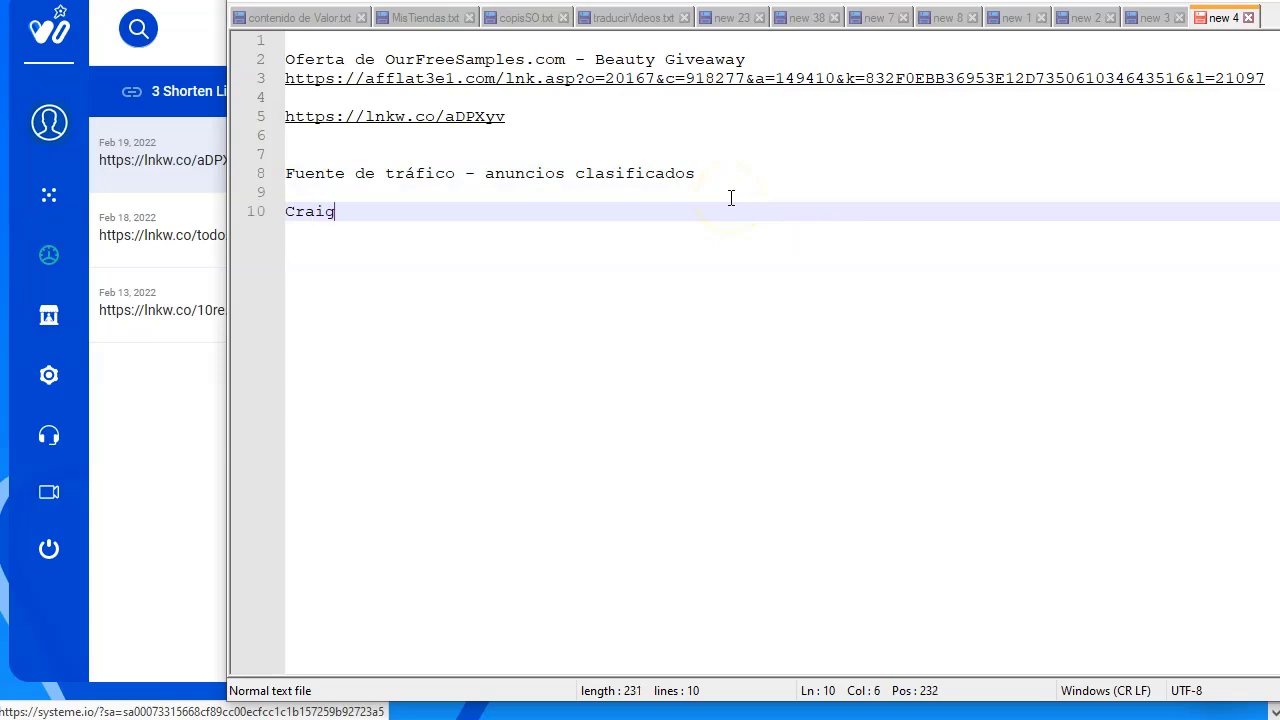
{"action": "key", "text": "Return"}
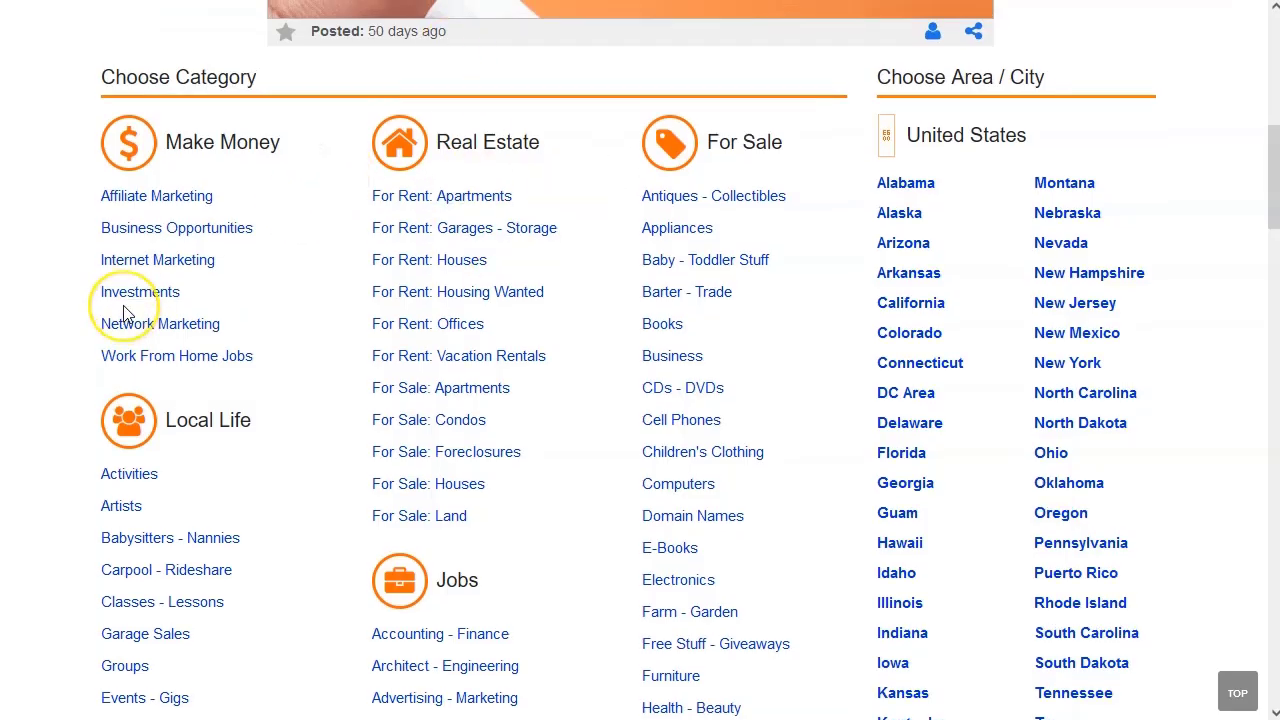
Step: Search Google for "anuncios clasificados" from a new browser tab and look through the classified-ad sites in the results
{"action": "scroll", "coordinate": [125, 314], "scroll_direction": "up", "scroll_amount": 5}
{"action": "scroll", "coordinate": [125, 314], "scroll_direction": "up", "scroll_amount": 2}
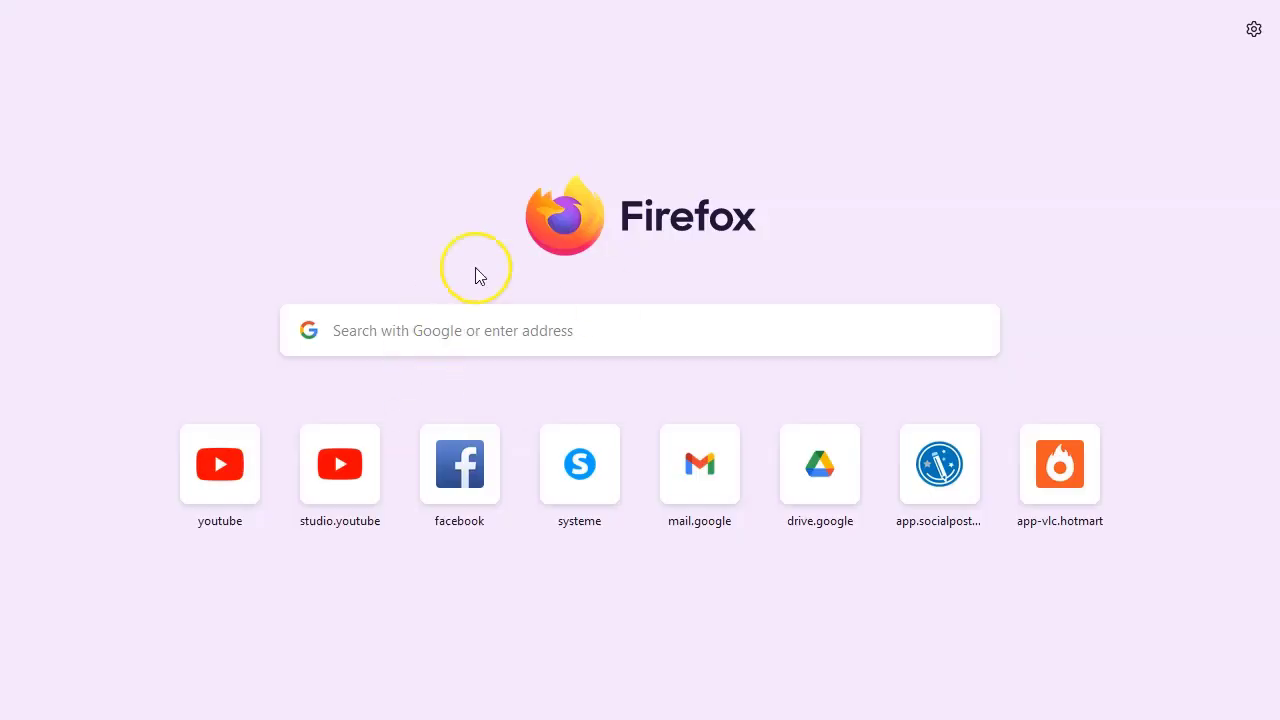
{"action": "left_click", "coordinate": [472, 326]}
{"action": "type", "text": "anuncios cla"}
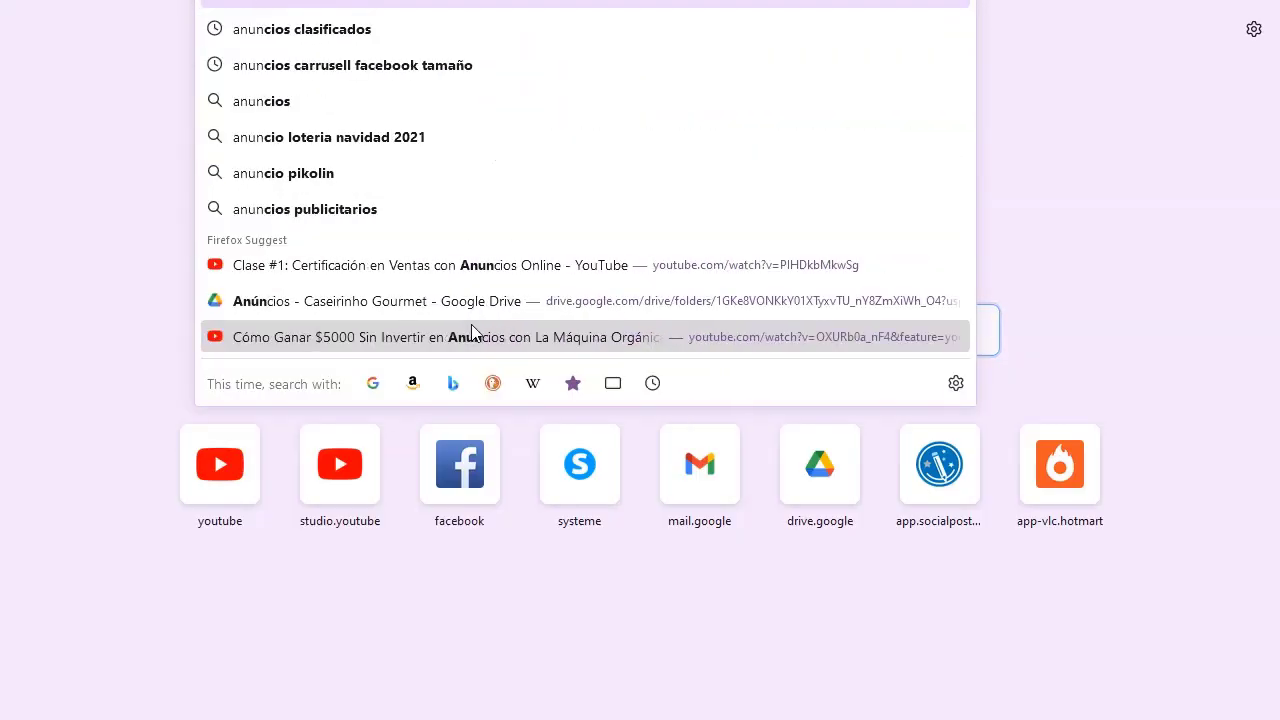
{"action": "type", "text": "sificados"}
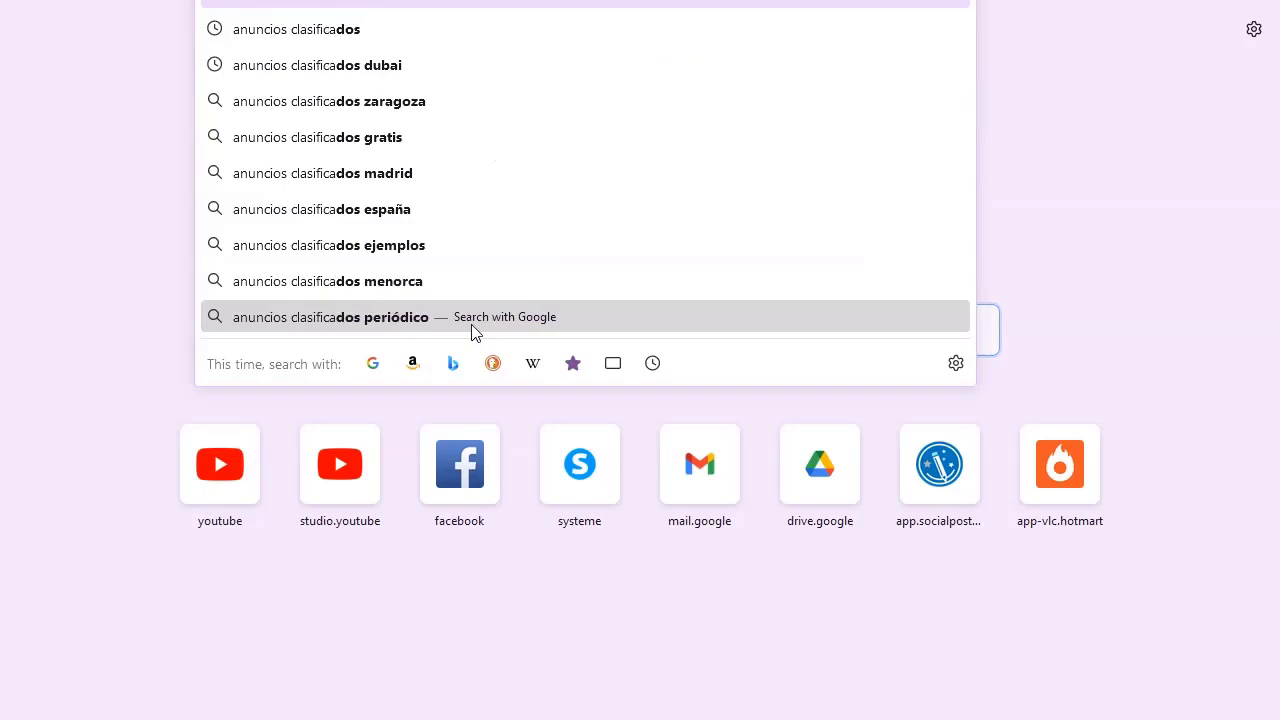
{"action": "key", "text": "Return"}
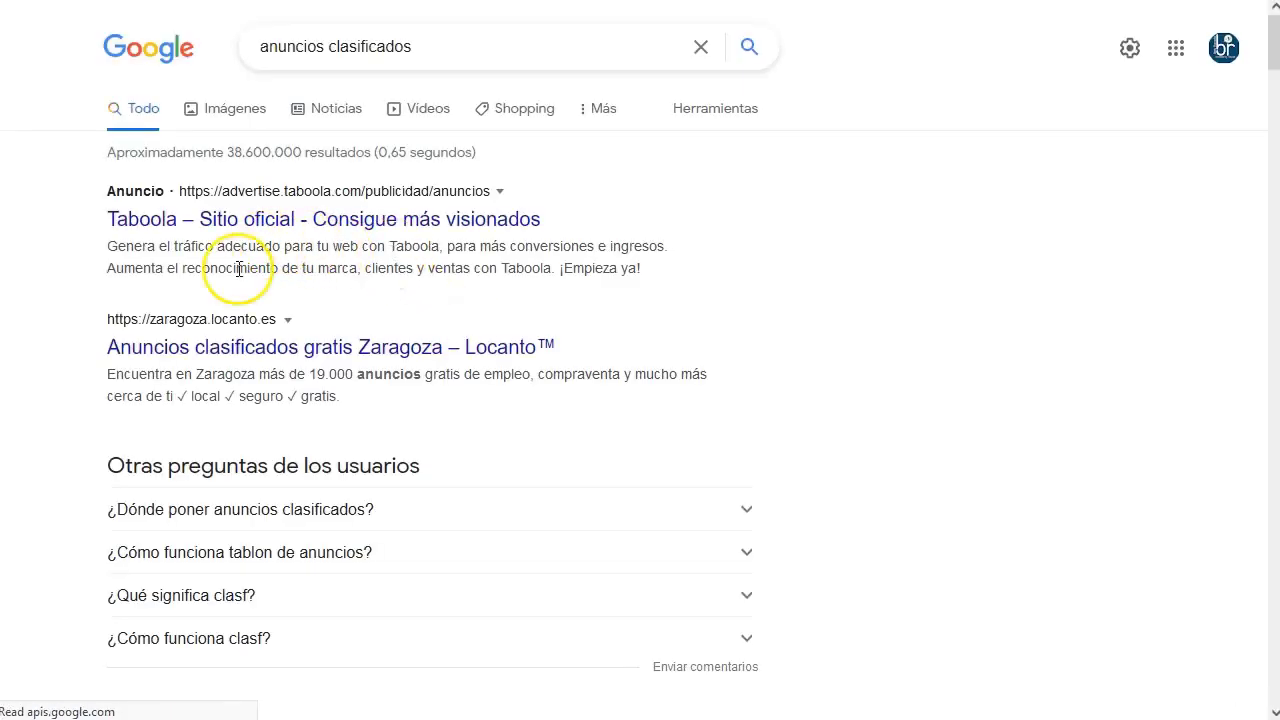
{"action": "scroll", "coordinate": [290, 400], "scroll_direction": "down", "scroll_amount": 3}
{"action": "scroll", "coordinate": [386, 366], "scroll_direction": "down", "scroll_amount": 2}
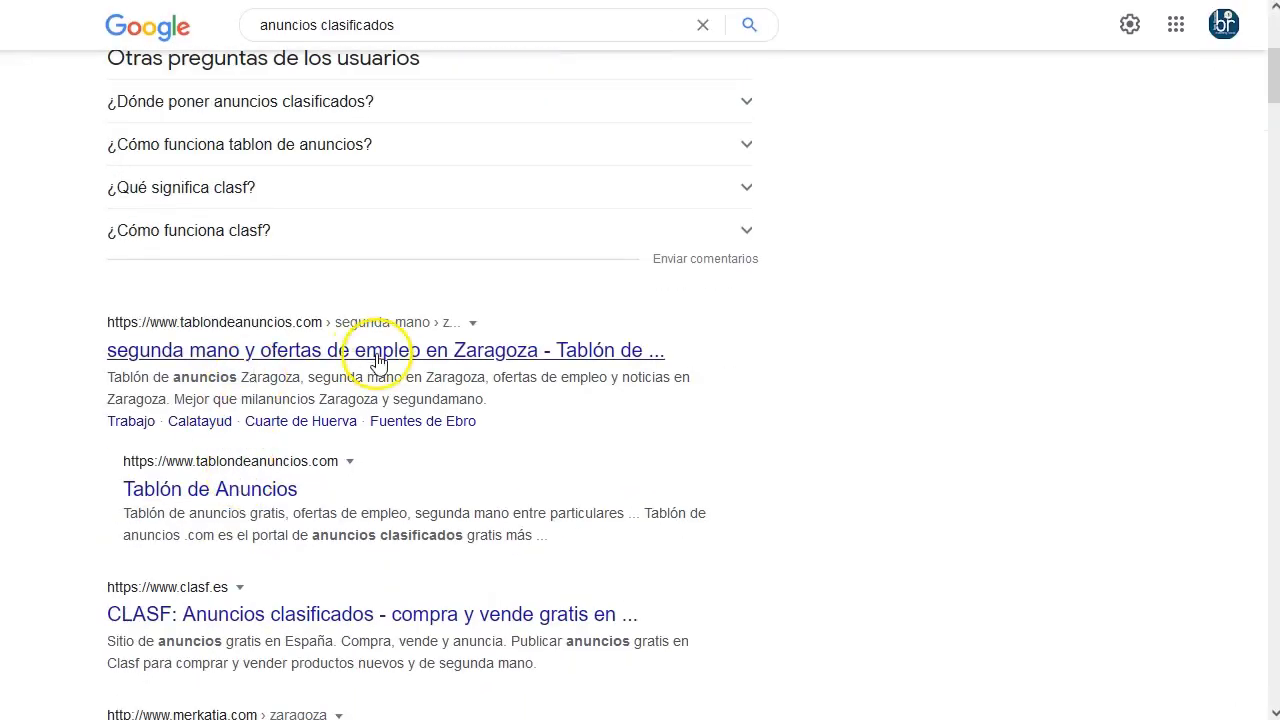
{"action": "scroll", "coordinate": [194, 491], "scroll_direction": "down", "scroll_amount": 2}
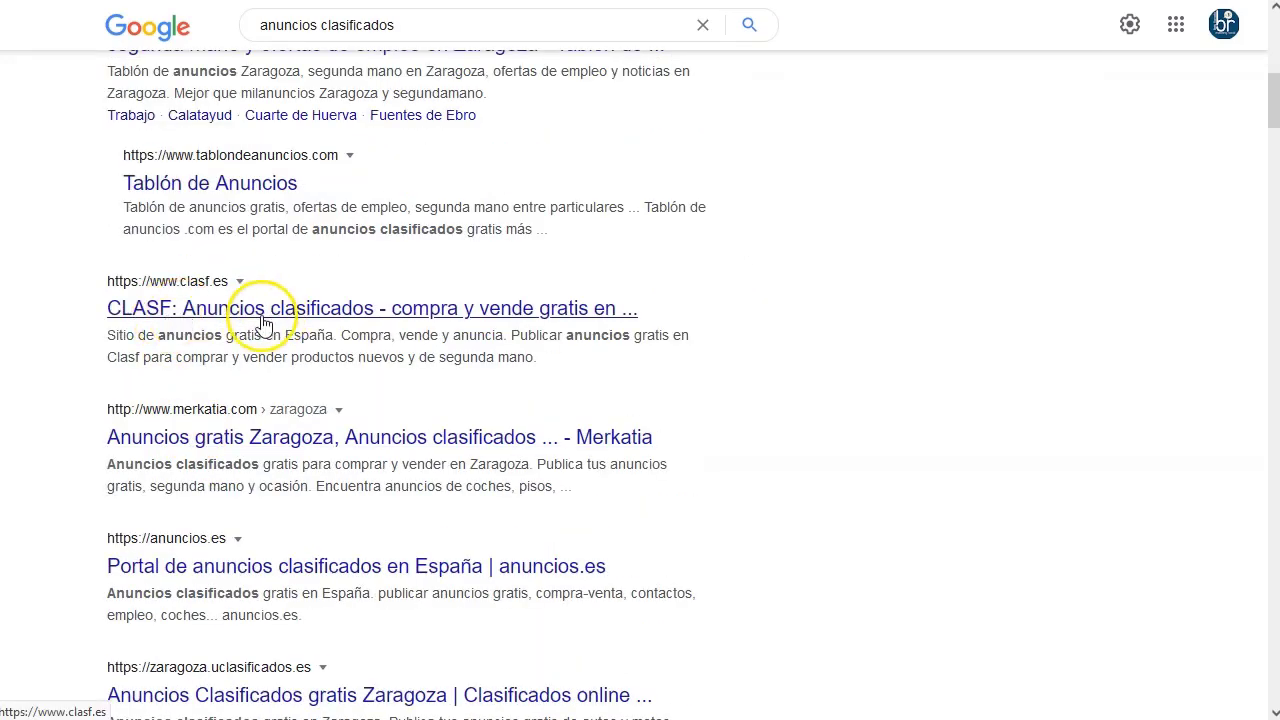
{"action": "scroll", "coordinate": [259, 432], "scroll_direction": "down", "scroll_amount": 1}
{"action": "scroll", "coordinate": [259, 432], "scroll_direction": "up", "scroll_amount": 10}
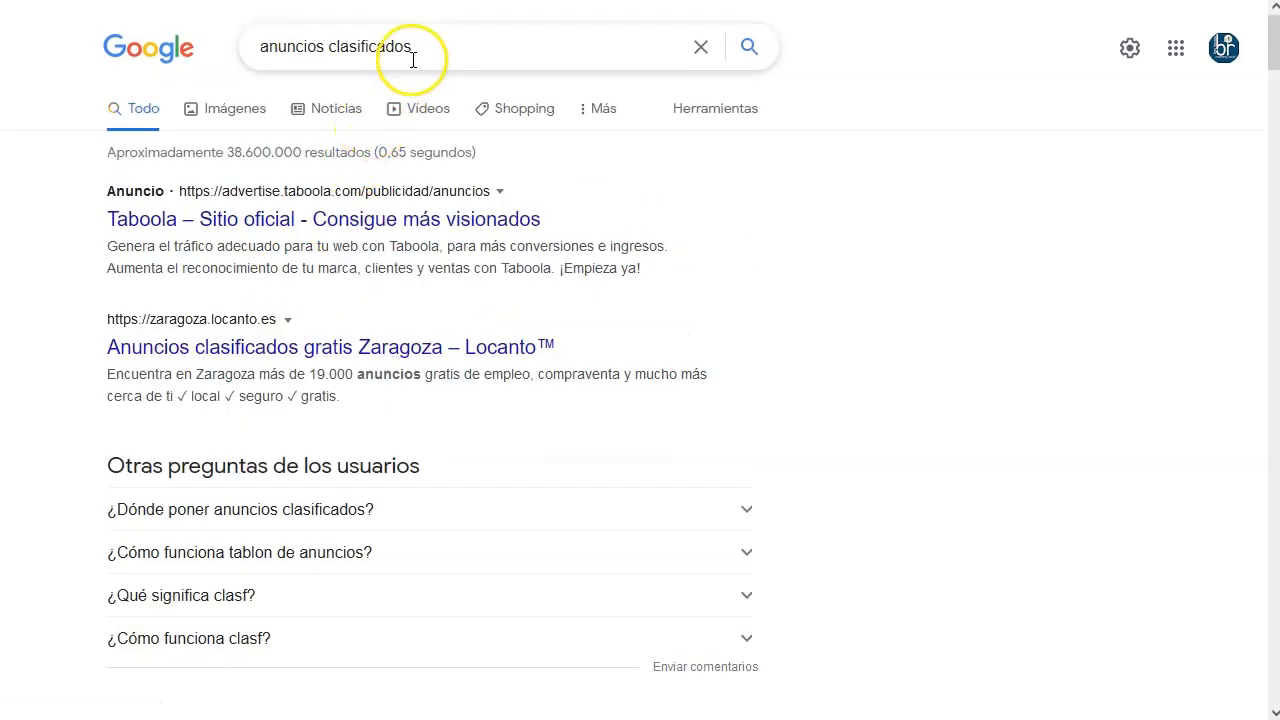
Step: Replace the Google query with the English term "classified ads" and run the search
{"action": "left_click_drag", "start_coordinate": [415, 46], "coordinate": [232, 50]}
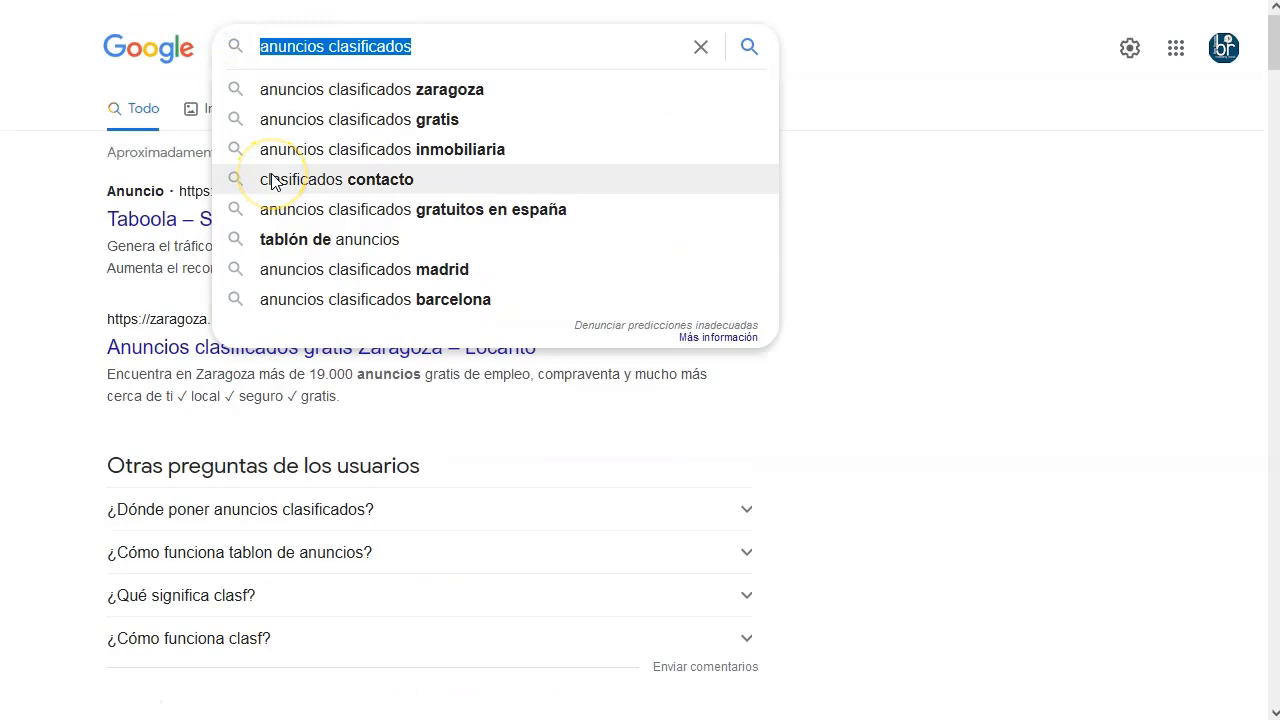
{"action": "type", "text": "classifi"}
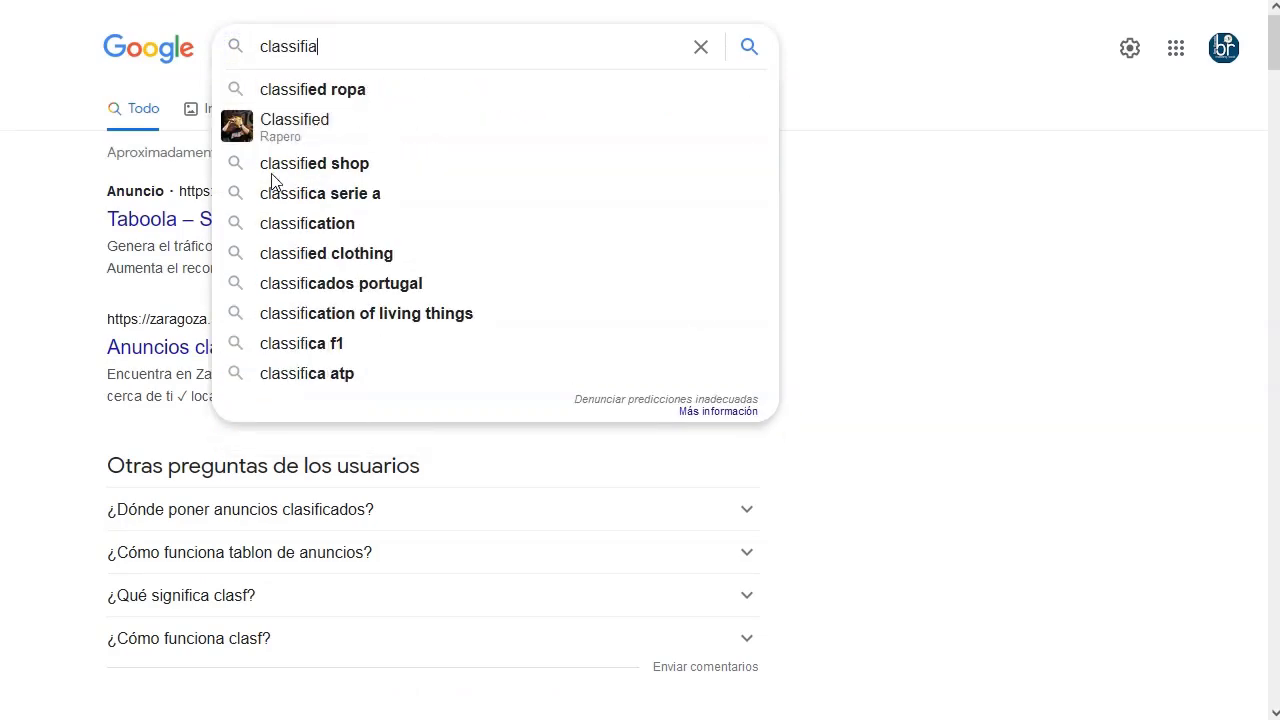
{"action": "type", "text": "ed adds"}
{"action": "key", "text": "BackSpace"}
{"action": "key", "text": "BackSpace"}
{"action": "type", "text": "s"}
{"action": "key", "text": "Return"}
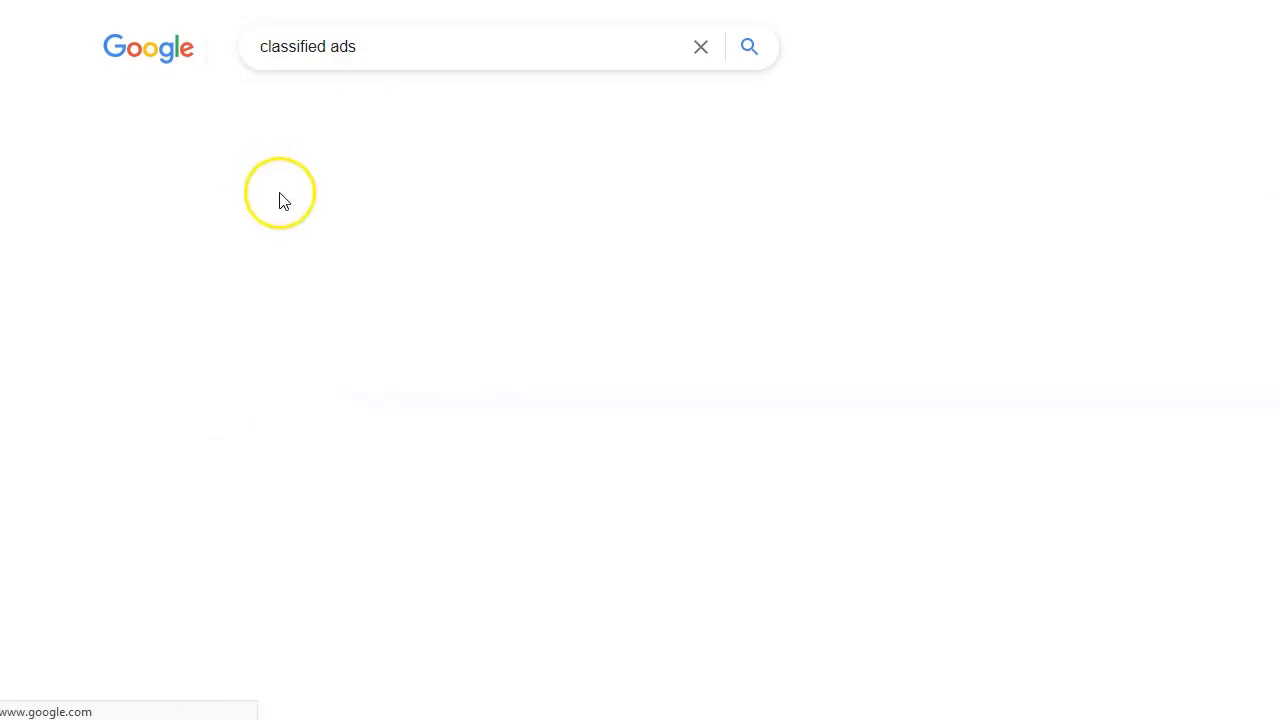